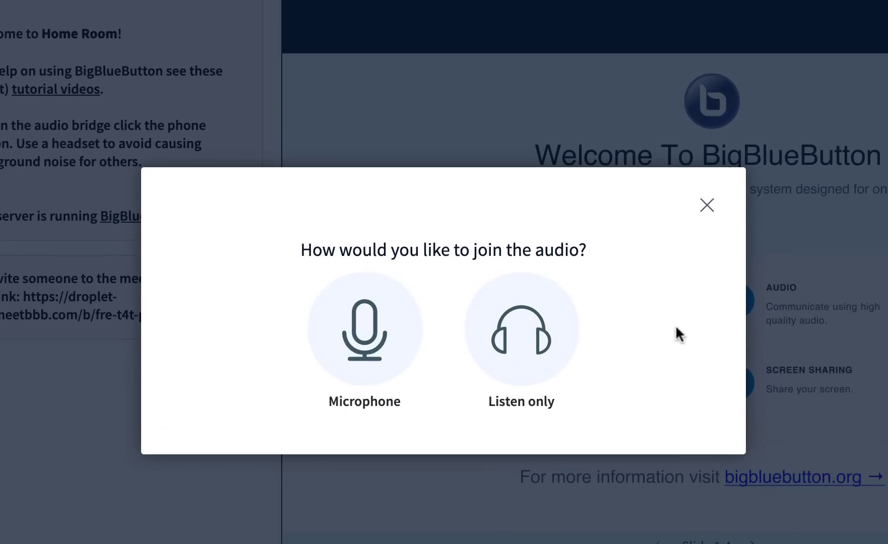
# Step: Join the audio by microphone and confirm with Yes that the echo test was heard
pyautogui.click(376, 314)
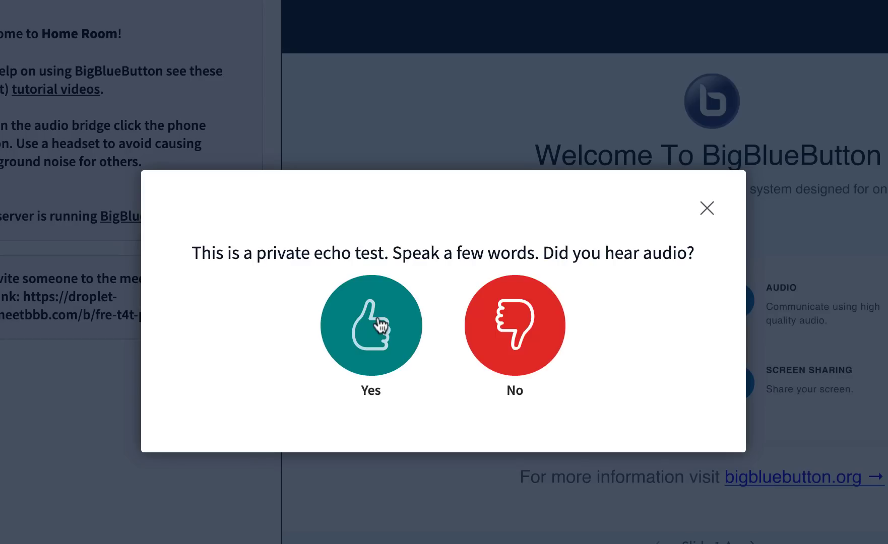
pyautogui.click(380, 327)
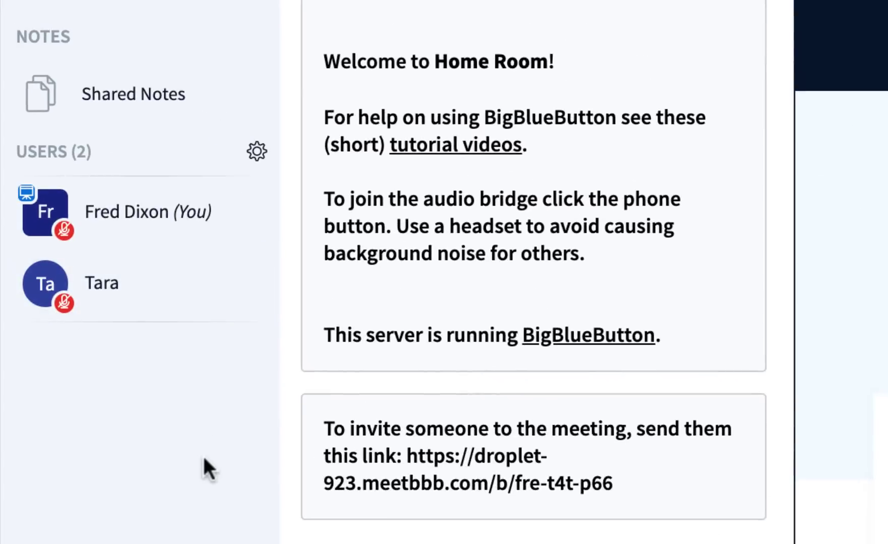
# Step: Mute Tara's microphone and clear every participant's status icon
pyautogui.click(139, 300)
pyautogui.click(368, 316)
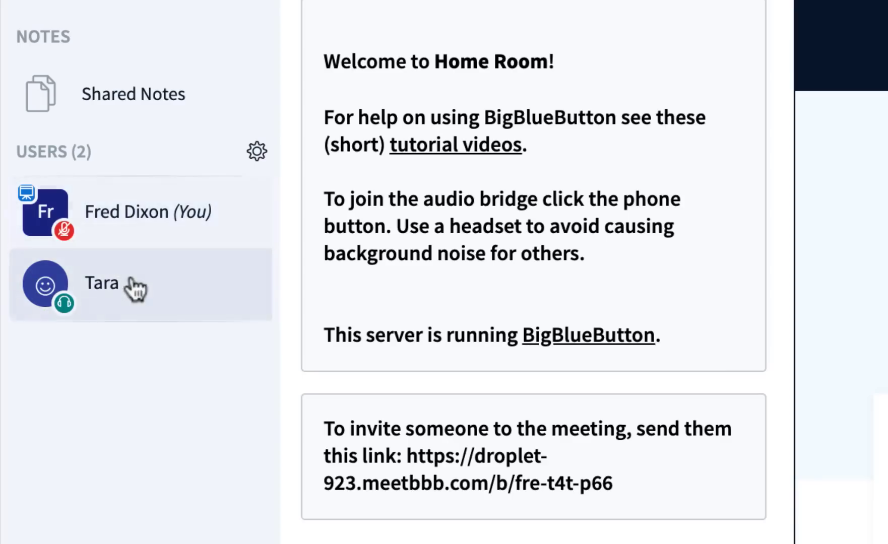
pyautogui.click(256, 152)
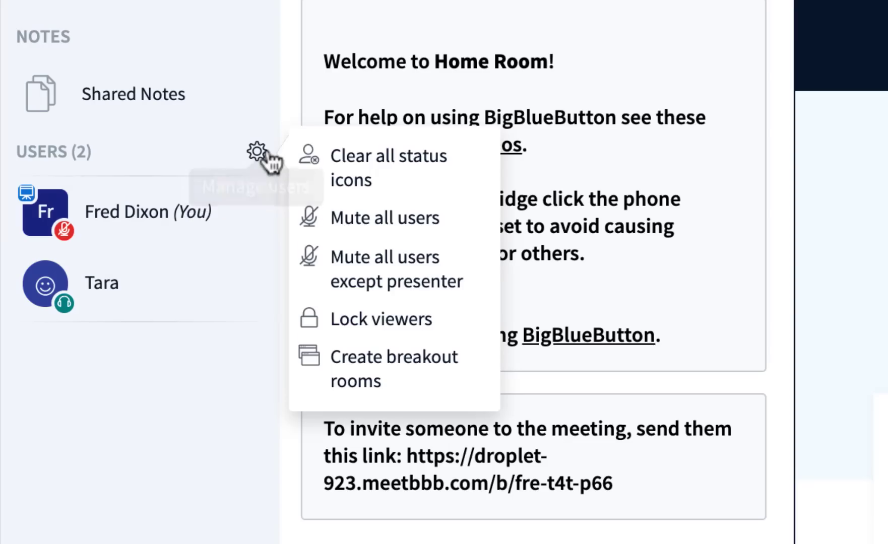
pyautogui.click(368, 172)
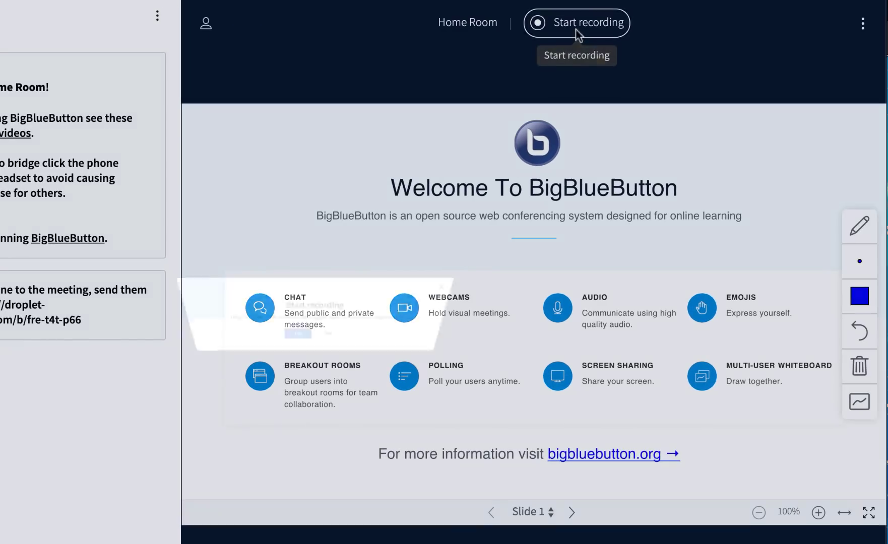
# Step: Start the session recording, let it run a few seconds, then pause it
pyautogui.click(576, 22)
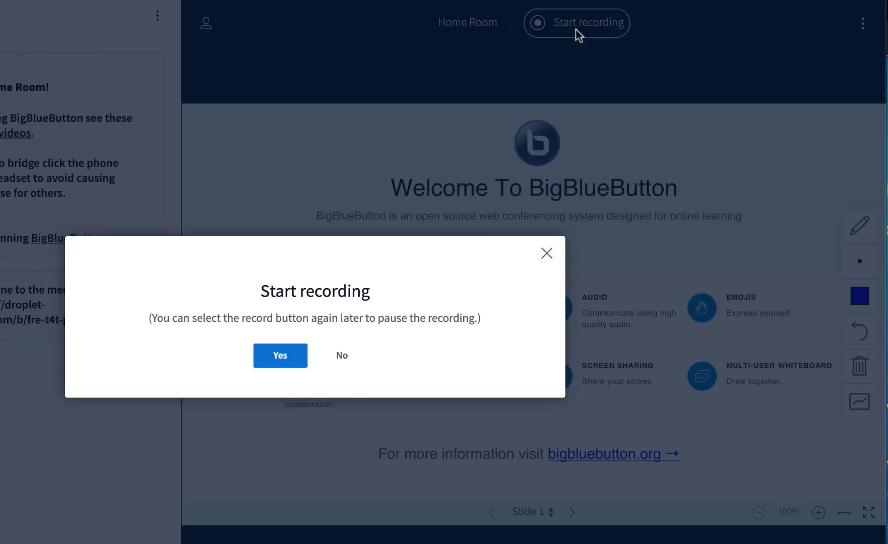
pyautogui.click(279, 356)
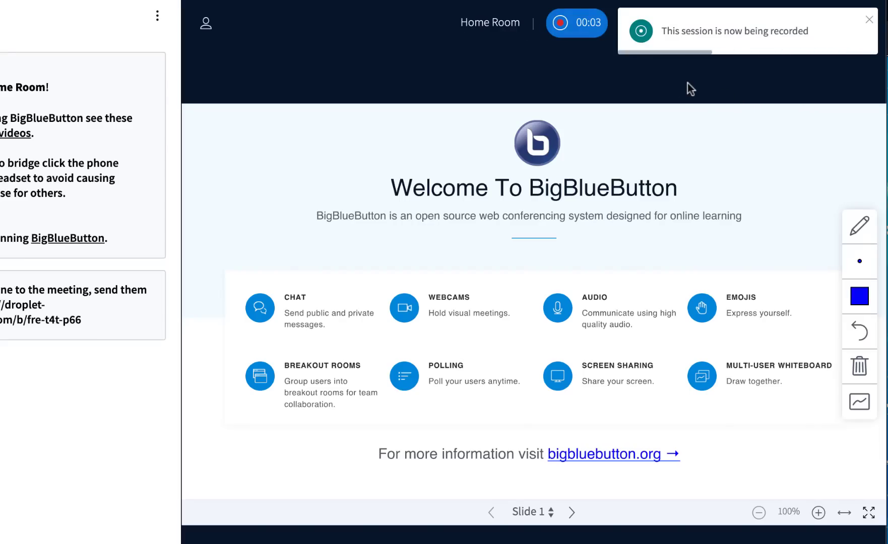
pyautogui.click(579, 24)
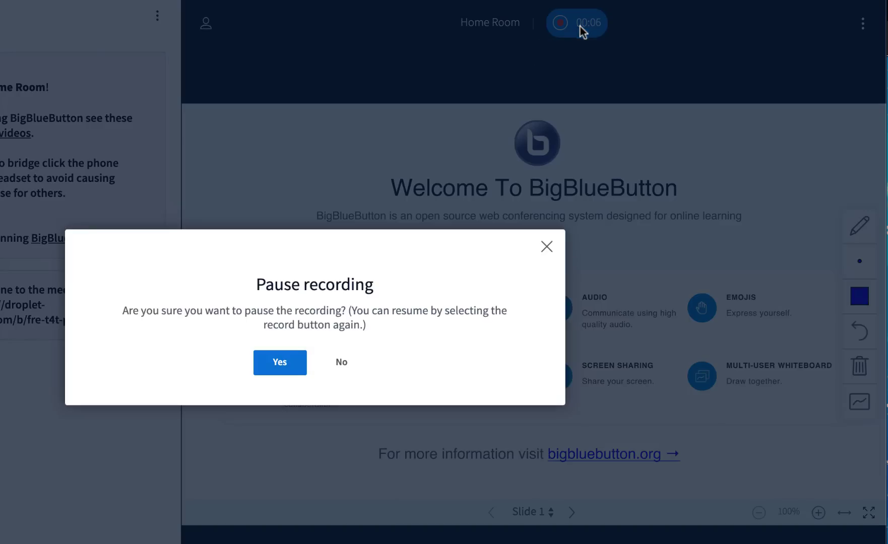
pyautogui.click(279, 362)
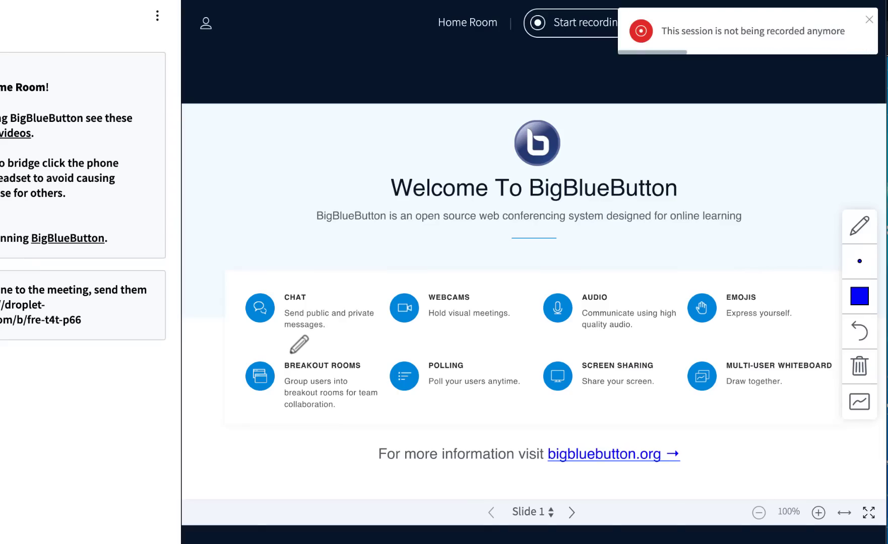
pyautogui.click(172, 169)
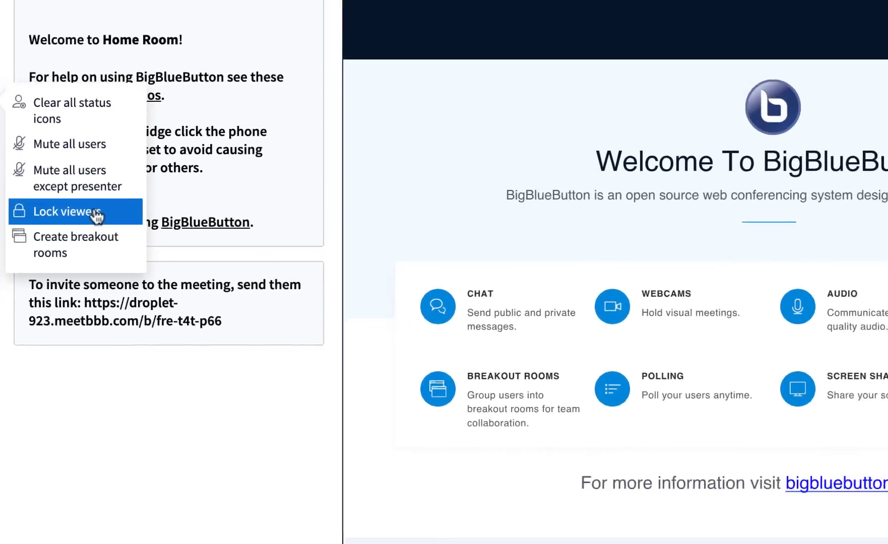
pyautogui.click(96, 214)
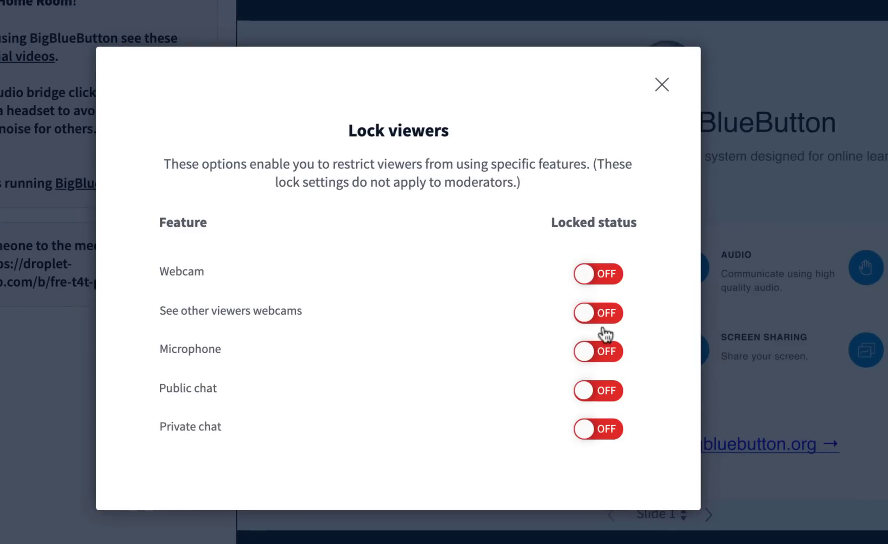
pyautogui.click(604, 274)
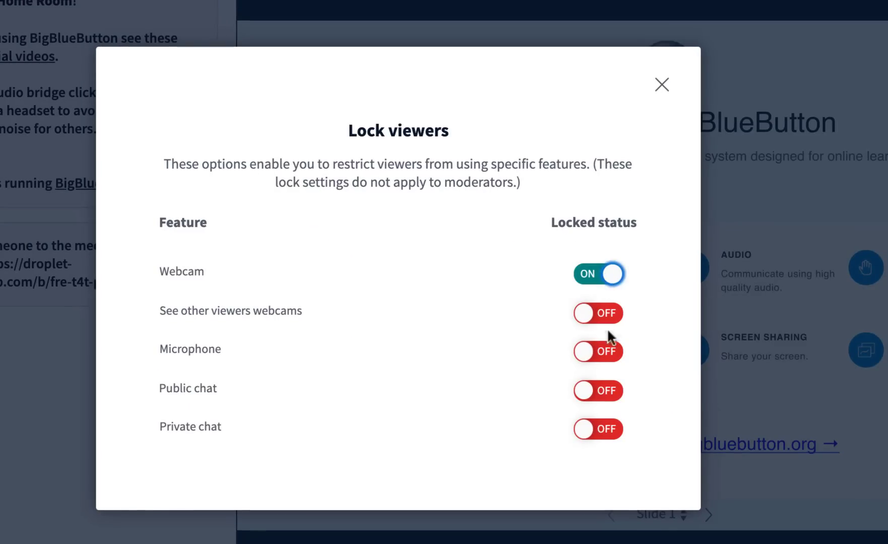
pyautogui.click(604, 351)
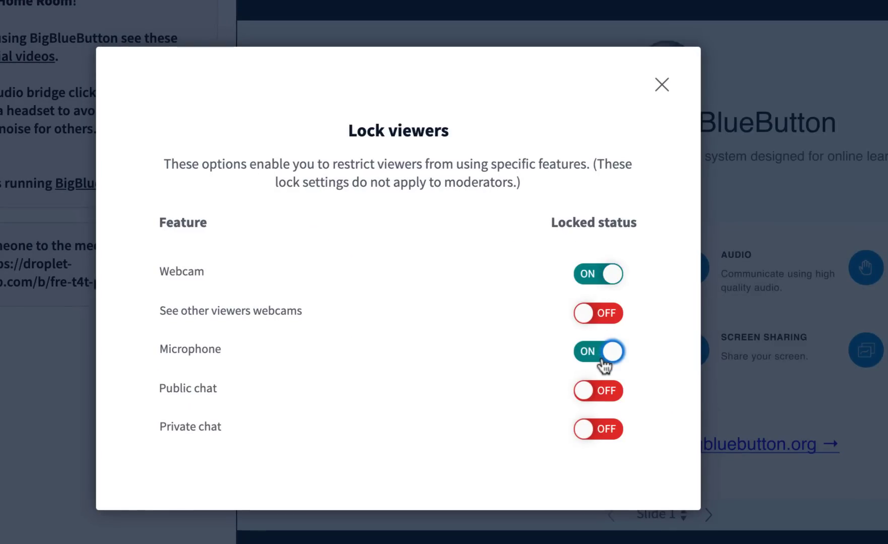
pyautogui.click(598, 392)
pyautogui.click(598, 429)
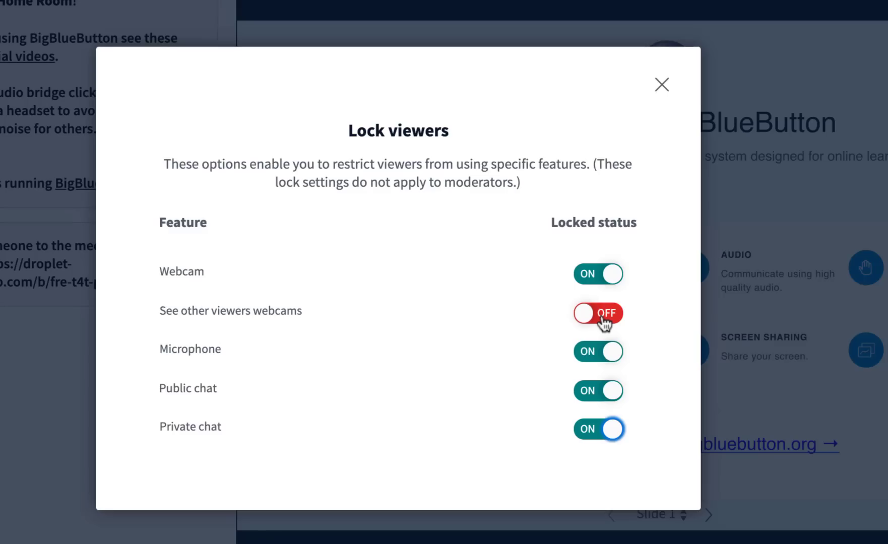
pyautogui.click(662, 85)
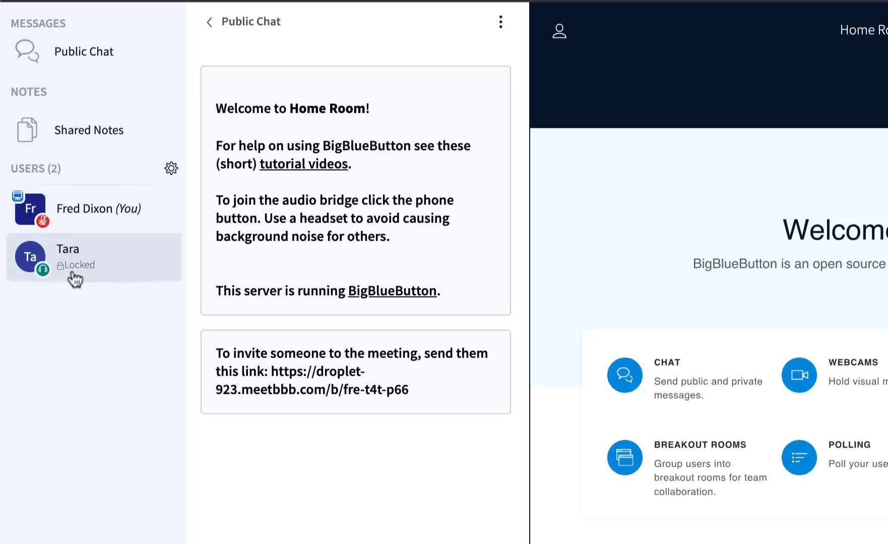
pyautogui.click(171, 167)
pyautogui.click(254, 279)
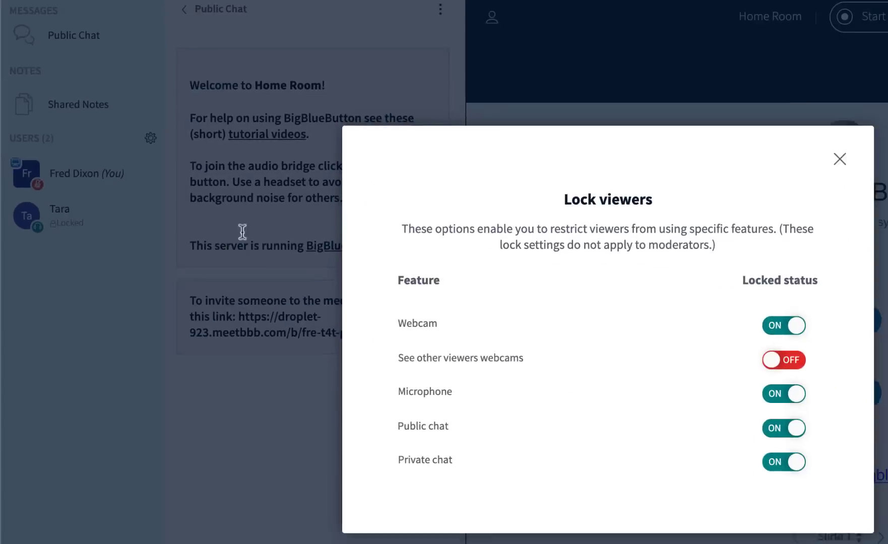
pyautogui.click(731, 300)
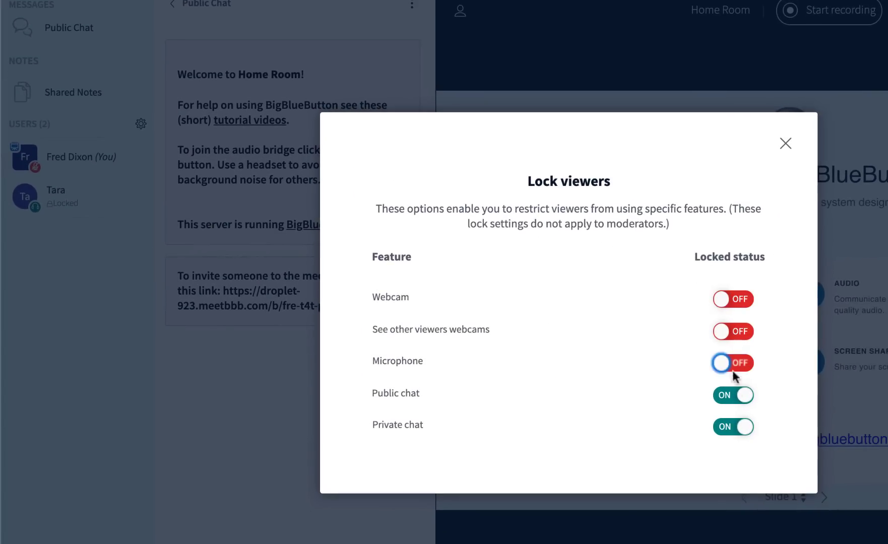
pyautogui.click(734, 427)
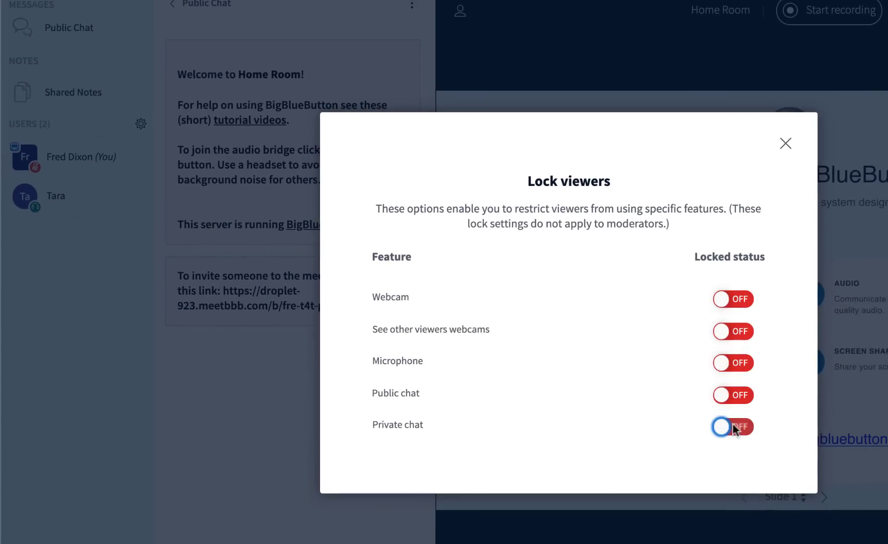
pyautogui.click(785, 144)
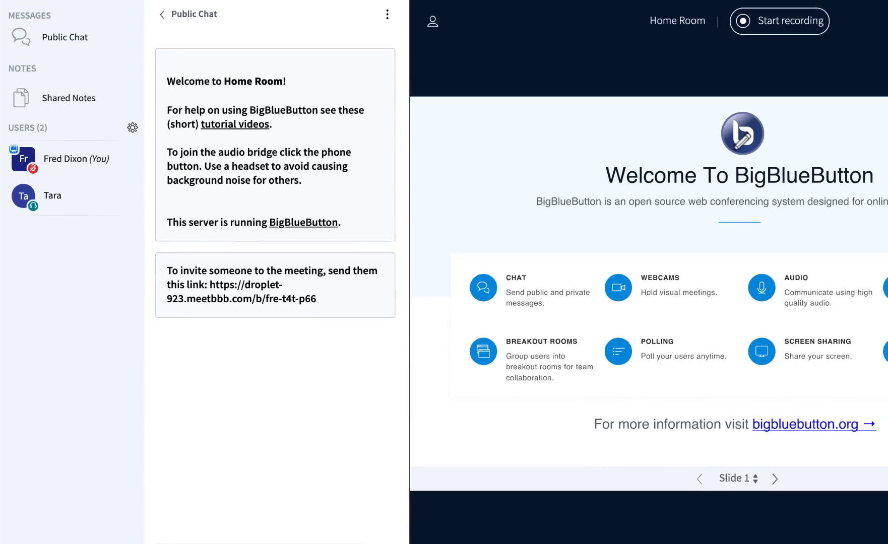
# Step: Create two breakout rooms lasting 5 minutes, with Tara placed in Room 1
pyautogui.click(130, 128)
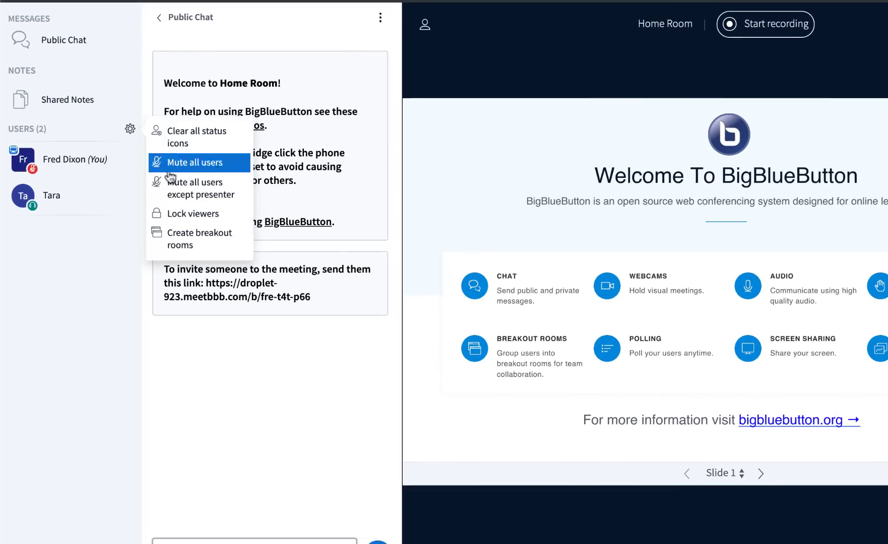
pyautogui.click(196, 238)
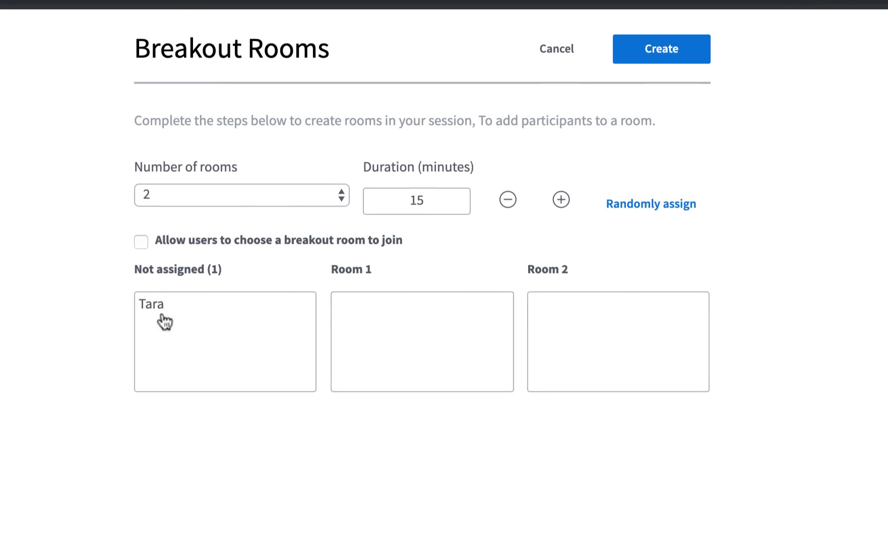
pyautogui.moveTo(165, 321)
pyautogui.mouseDown()
pyautogui.moveTo(367, 305)
pyautogui.moveTo(450, 326)
pyautogui.moveTo(570, 313)
pyautogui.moveTo(393, 326)
pyautogui.mouseUp()
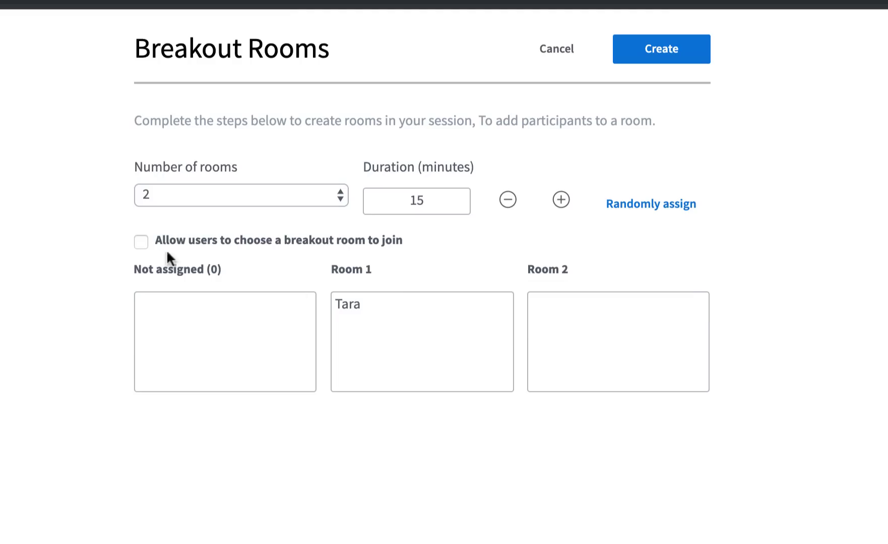
pyautogui.click(196, 195)
pyautogui.click(197, 193)
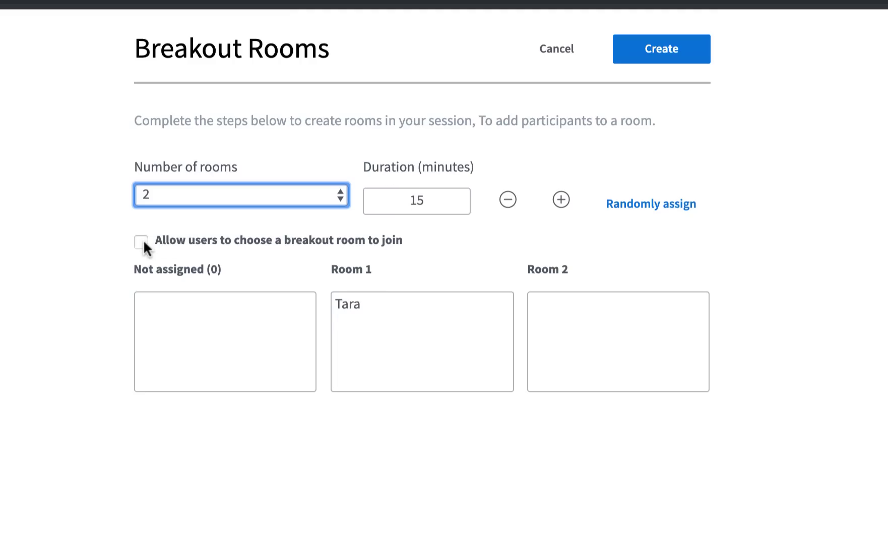
pyautogui.doubleClick(416, 201)
pyautogui.write('5')
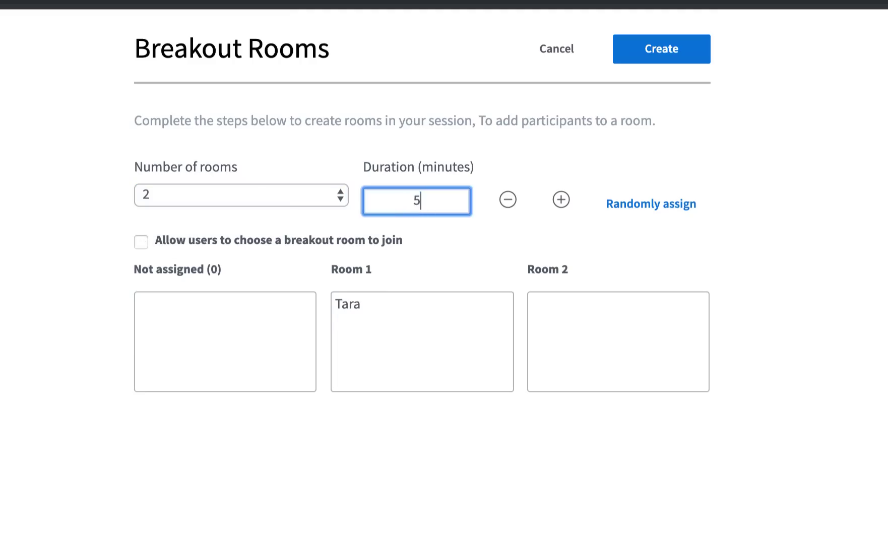
pyautogui.click(677, 53)
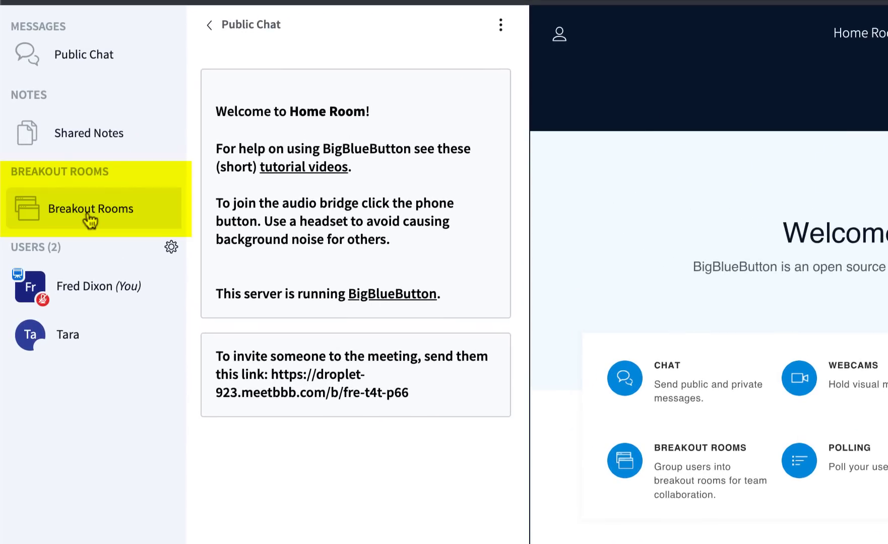
# Step: Join breakout Room 1 in a new tab, skip its audio prompt, then close that tab
pyautogui.click(59, 185)
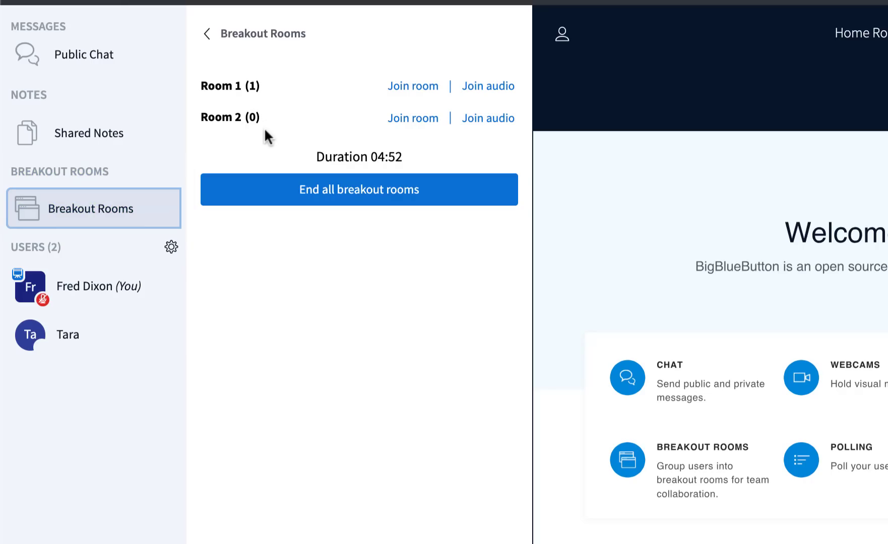
pyautogui.click(489, 86)
pyautogui.click(423, 88)
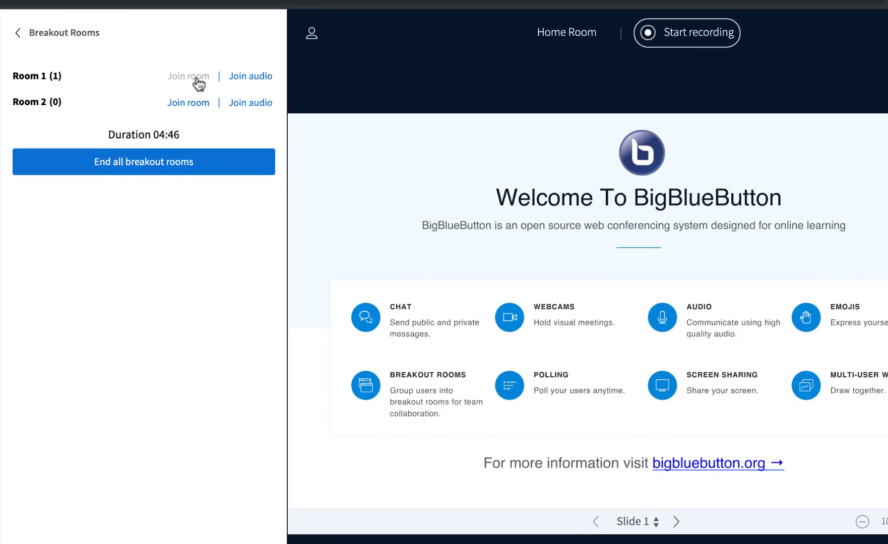
pyautogui.click(198, 81)
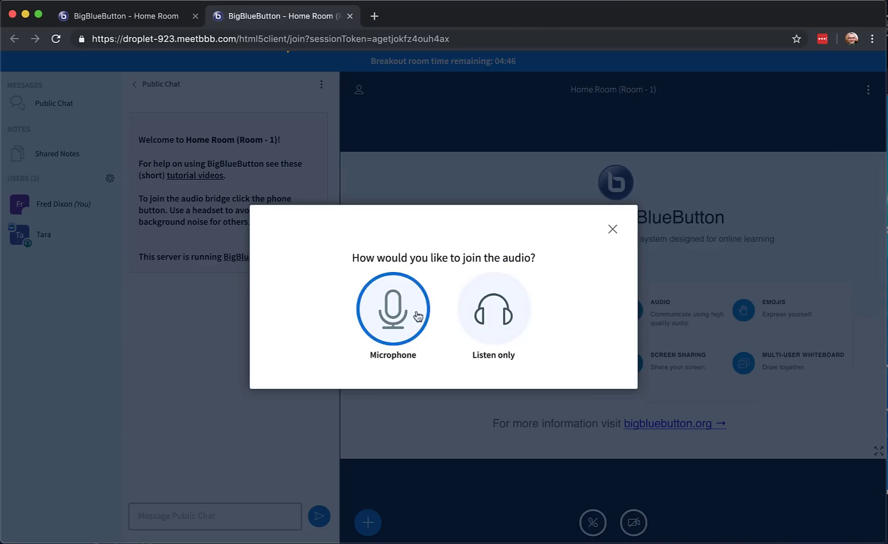
pyautogui.click(612, 230)
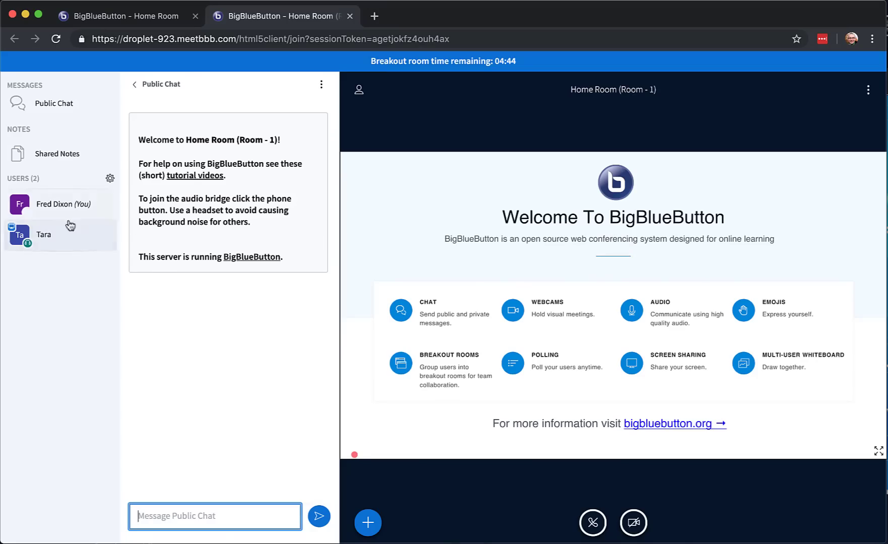
pyautogui.click(348, 16)
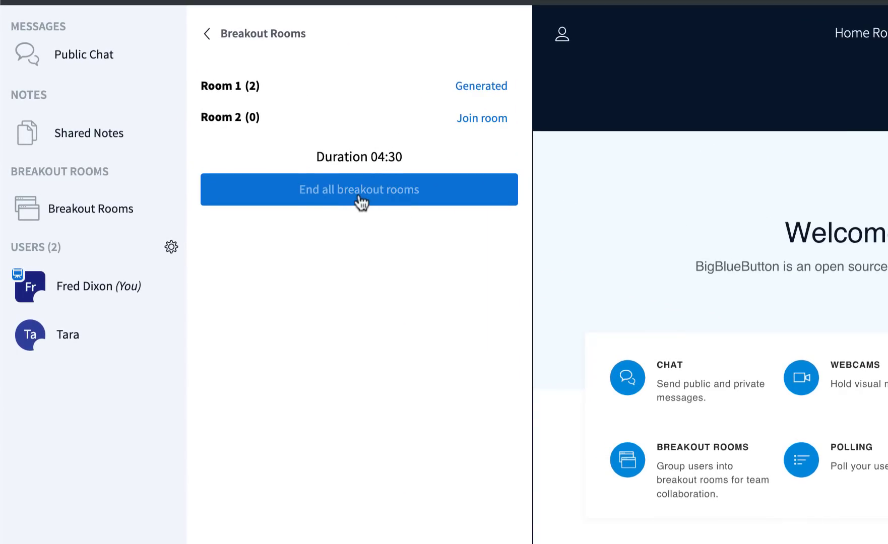
# Step: End all breakout rooms and rejoin main-room audio by microphone after the echo test
pyautogui.click(361, 200)
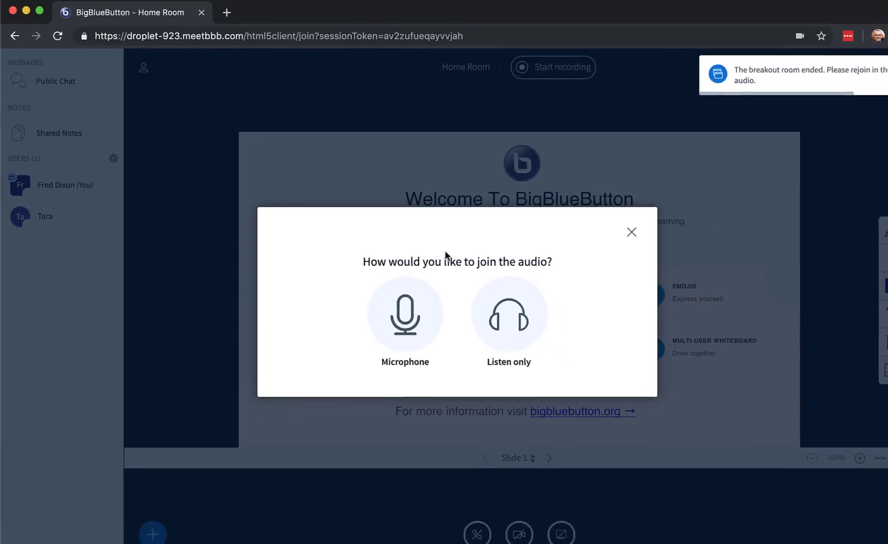
pyautogui.click(405, 317)
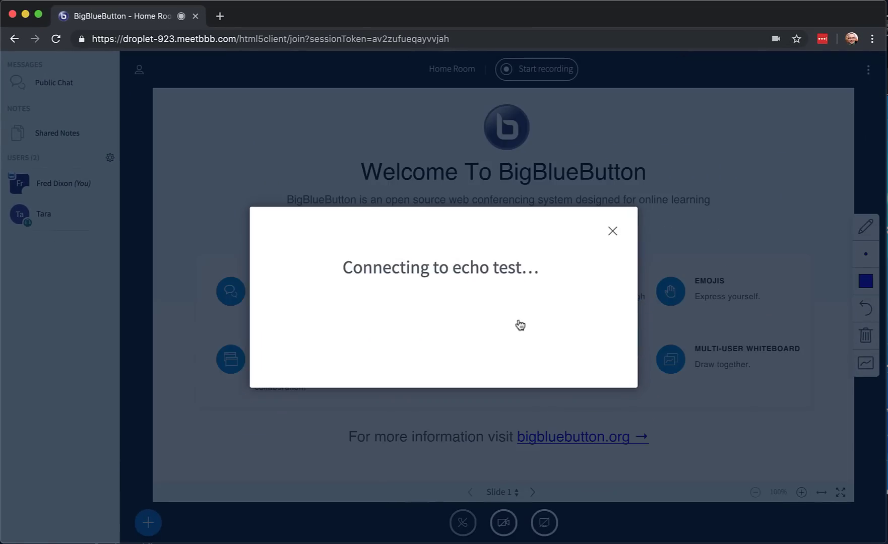
pyautogui.click(396, 317)
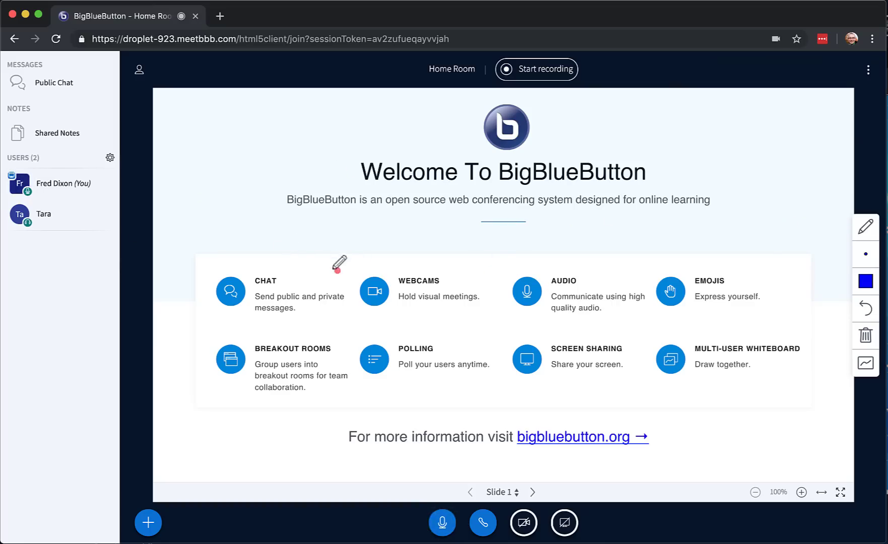
# Step: Draw pencil checkmarks above CHAT, WEBCAMS and AUDIO on the first slide
pyautogui.moveTo(299, 248); pyautogui.dragTo(323, 244)
pyautogui.moveTo(398, 245); pyautogui.dragTo(430, 241)
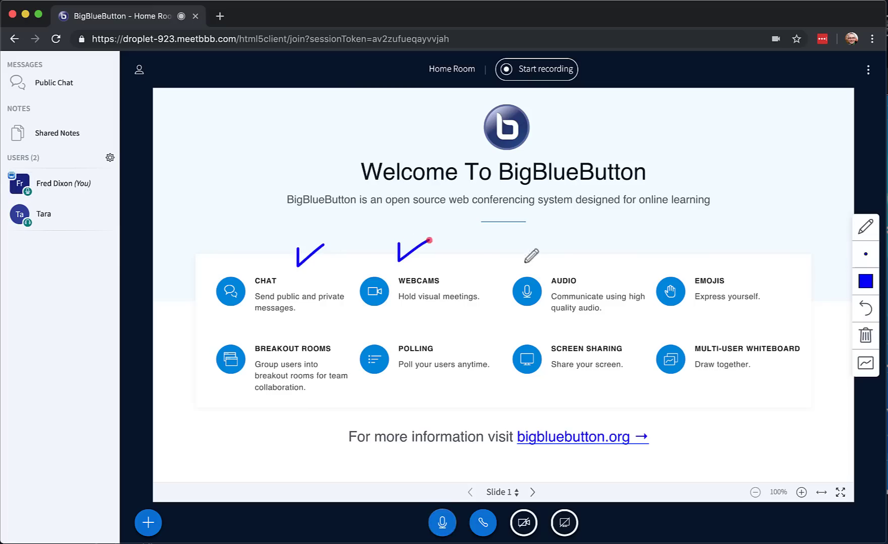
pyautogui.moveTo(548, 247); pyautogui.dragTo(606, 234)
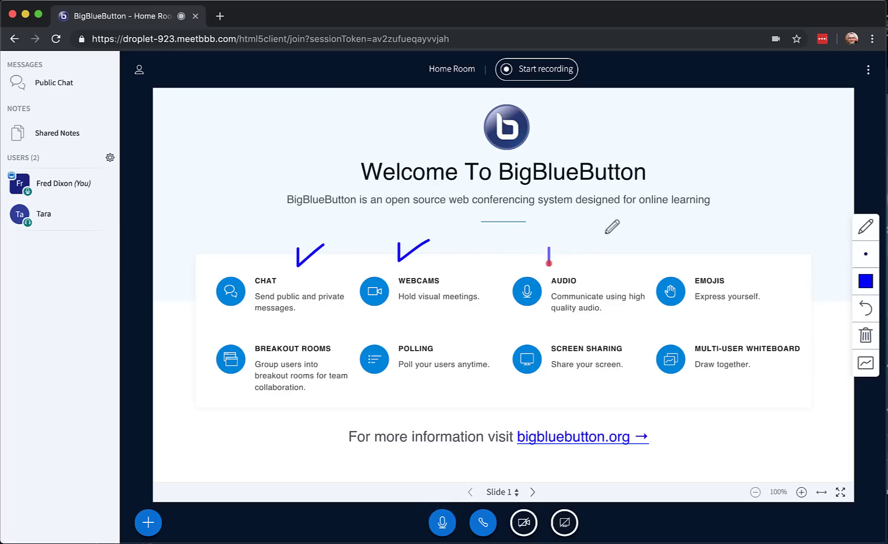
pyautogui.click(866, 228)
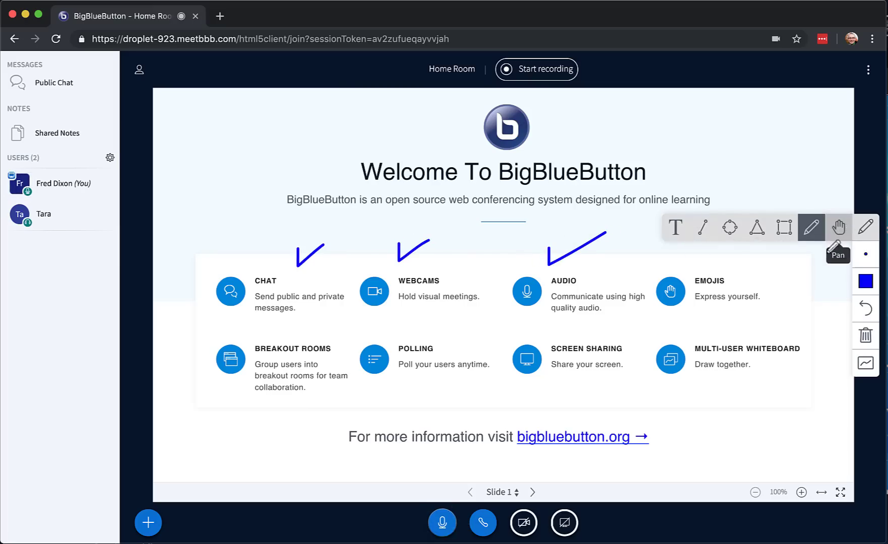
# Step: Go to the blank second slide and sketch a right triangle
pyautogui.click(532, 492)
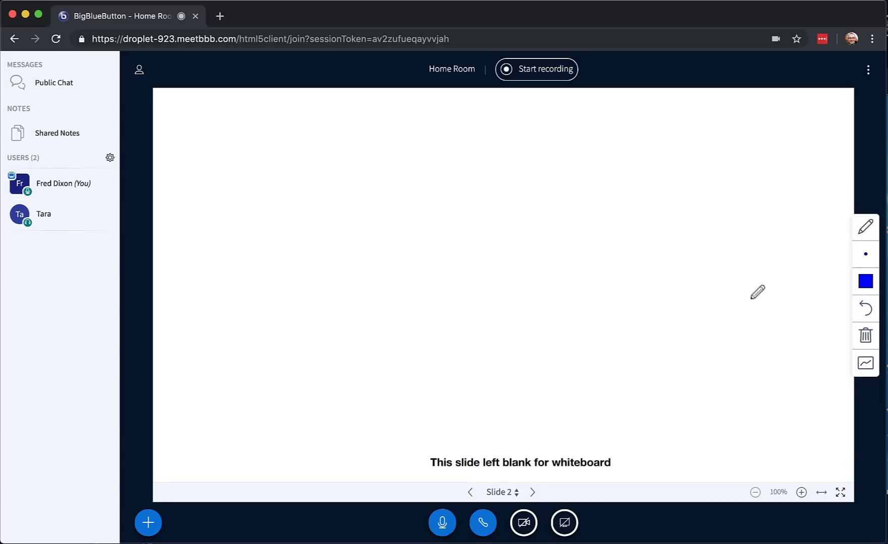
pyautogui.moveTo(329, 336); pyautogui.dragTo(441, 327)
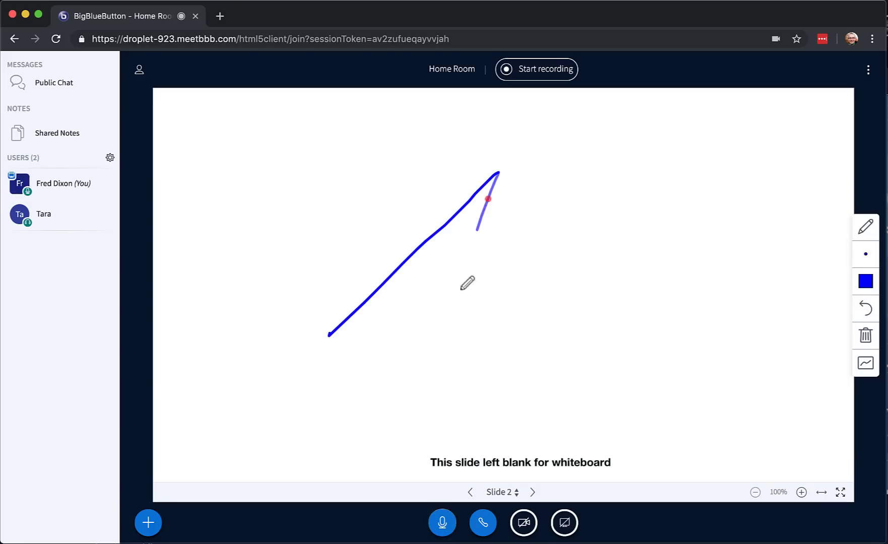
pyautogui.moveTo(387, 320); pyautogui.dragTo(328, 336)
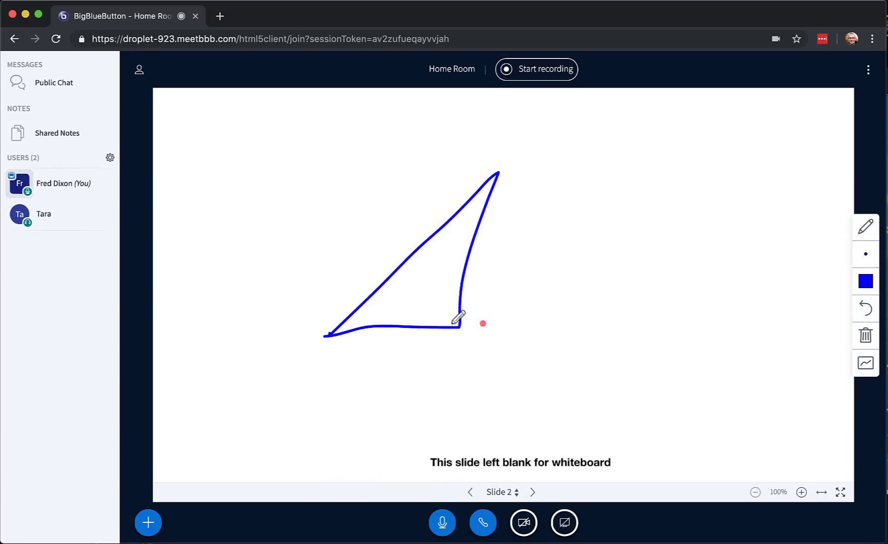
pyautogui.moveTo(442, 324); pyautogui.dragTo(469, 304)
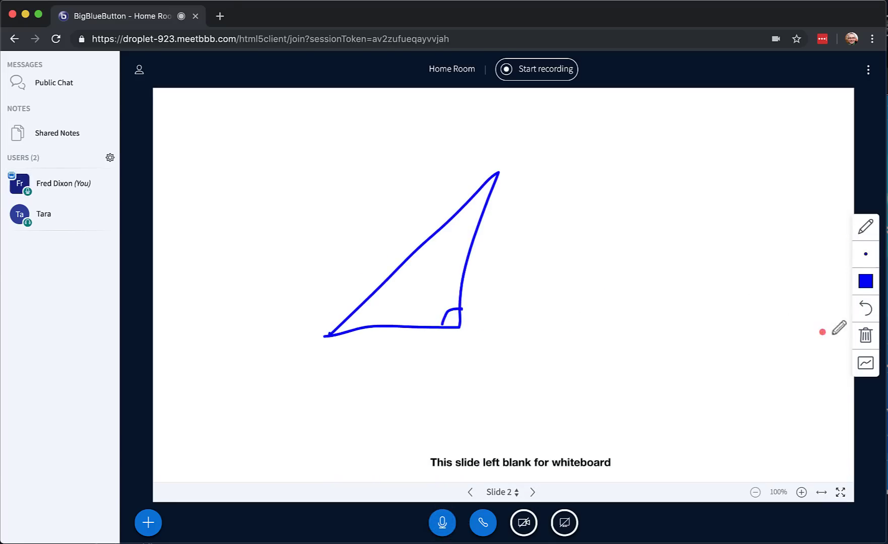
# Step: Turn multi-user whiteboard on and back off, then clear all annotations
pyautogui.click(866, 363)
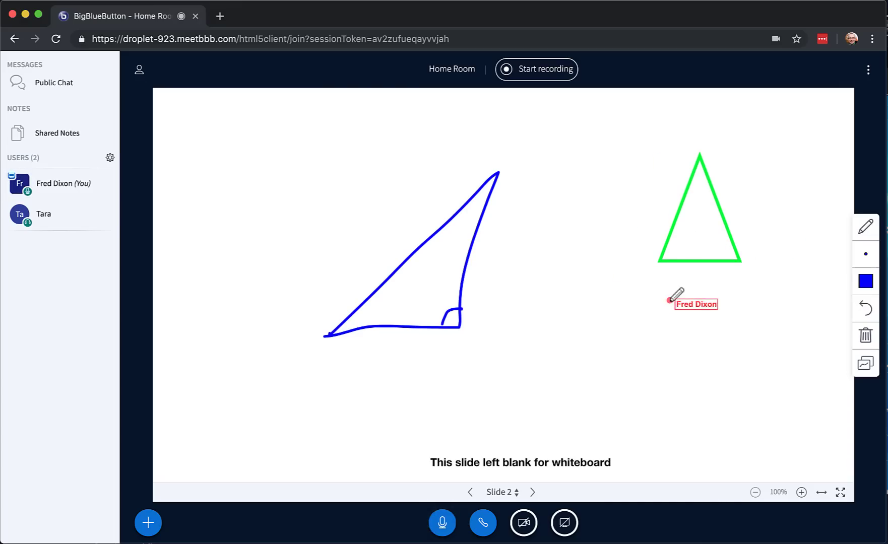
pyautogui.click(866, 364)
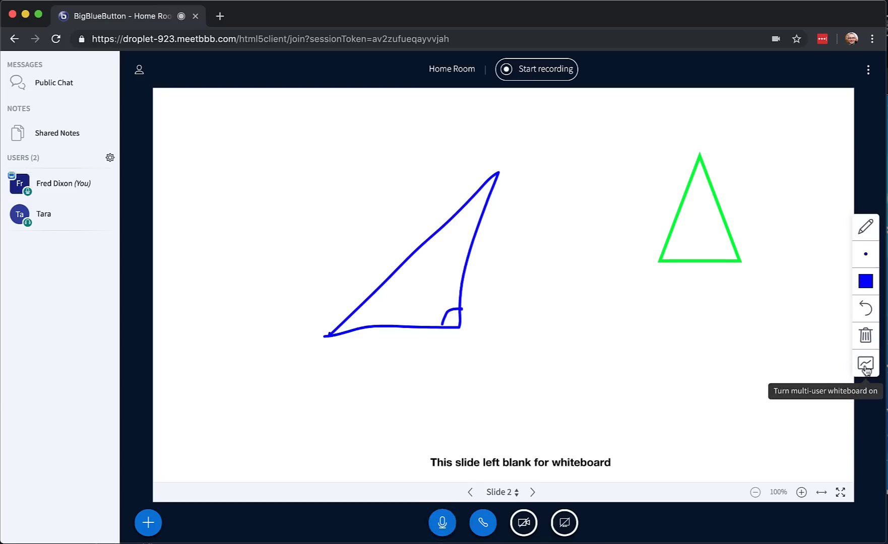
pyautogui.click(866, 336)
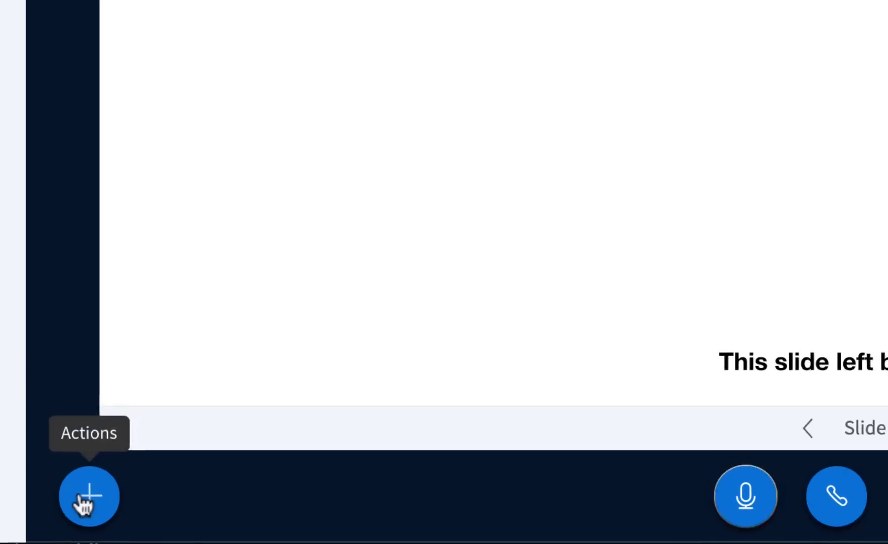
# Step: Upload Questions.pdf as a new presentation and start presenting it
pyautogui.click(88, 496)
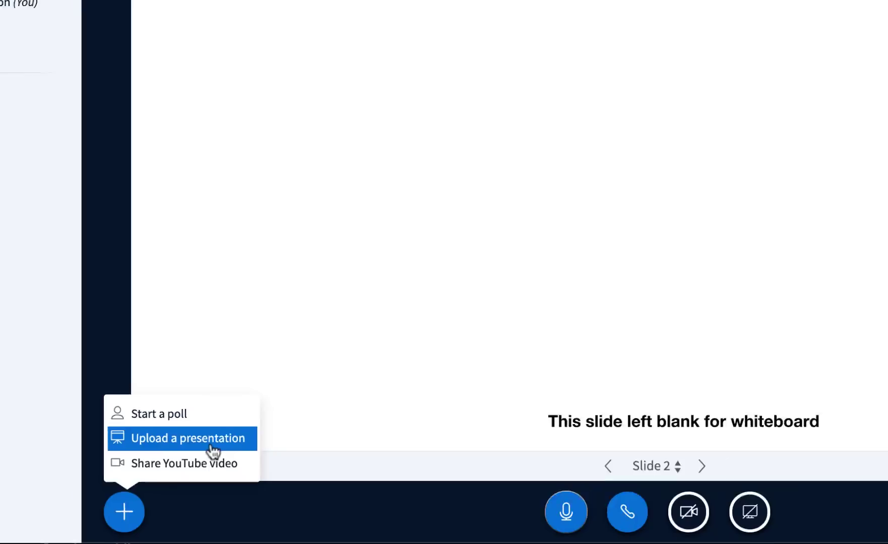
pyautogui.click(188, 438)
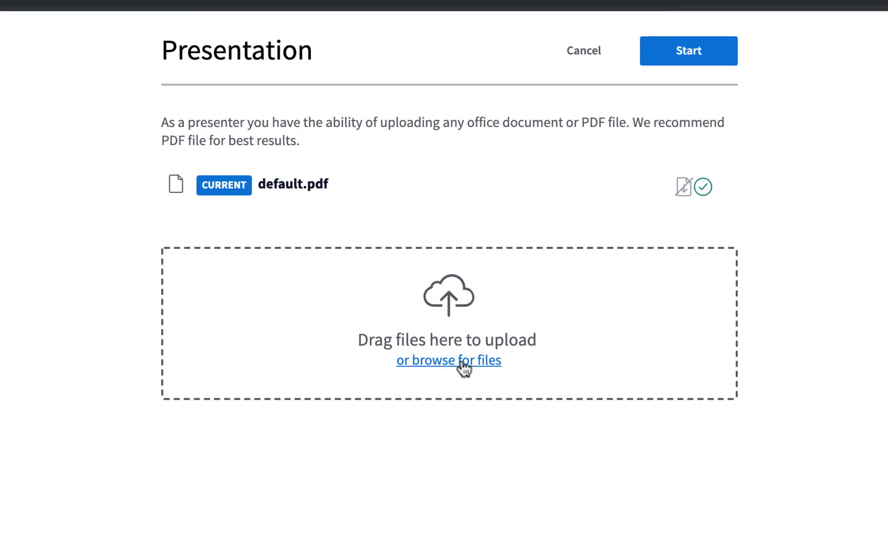
pyautogui.click(463, 367)
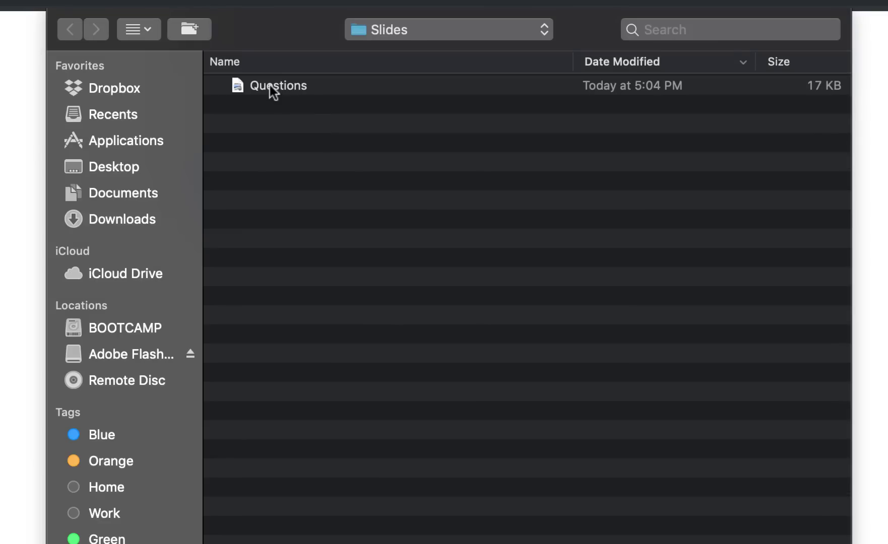
pyautogui.doubleClick(270, 86)
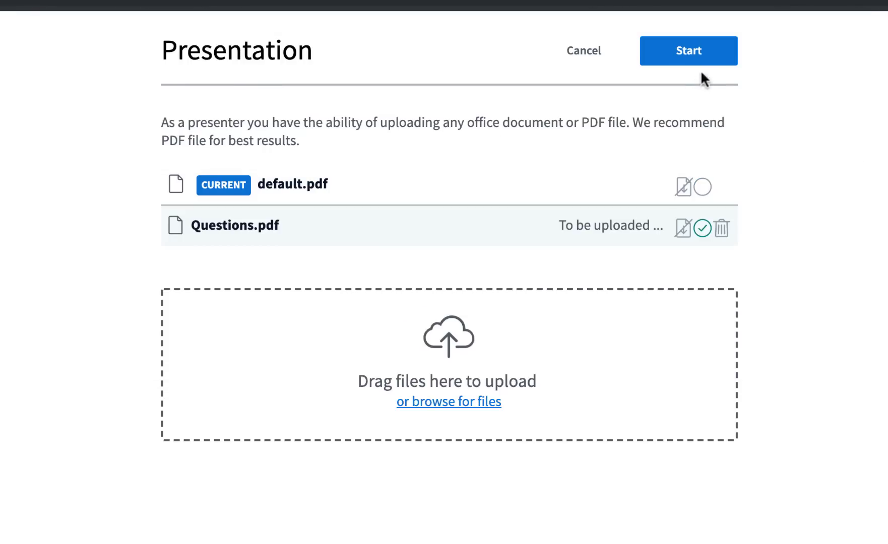
pyautogui.click(691, 54)
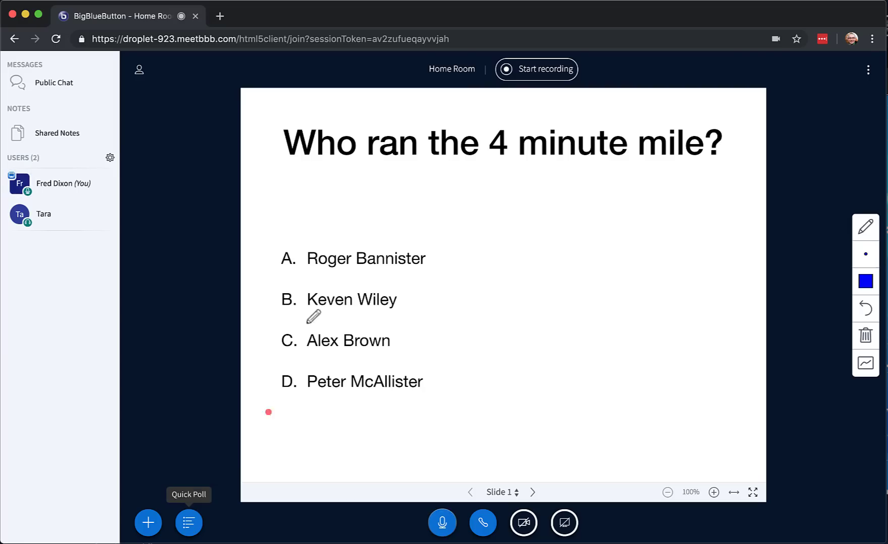
# Step: Draw a bracket beside the four answer options on the quiz slide
pyautogui.moveTo(291, 241)
pyautogui.mouseDown()
pyautogui.moveTo(264, 395)
pyautogui.moveTo(297, 394)
pyautogui.mouseUp()
pyautogui.click(191, 522)
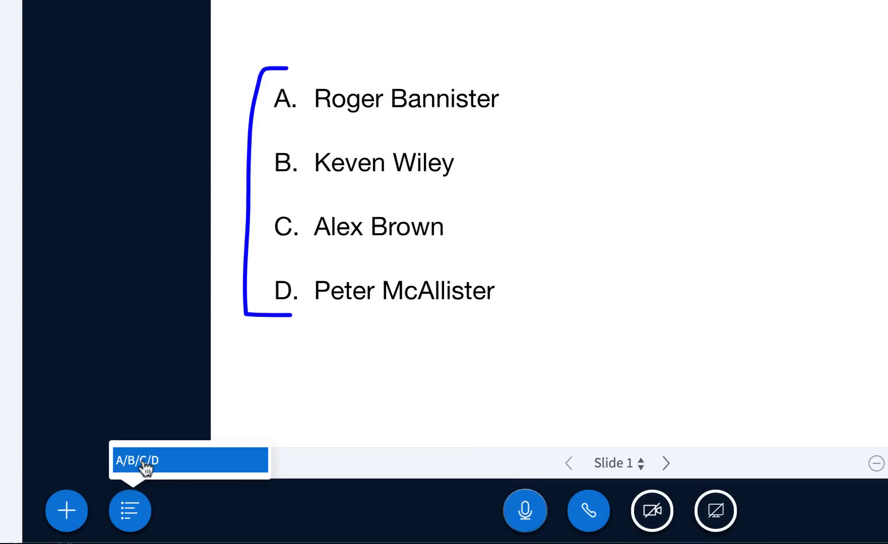
pyautogui.click(144, 463)
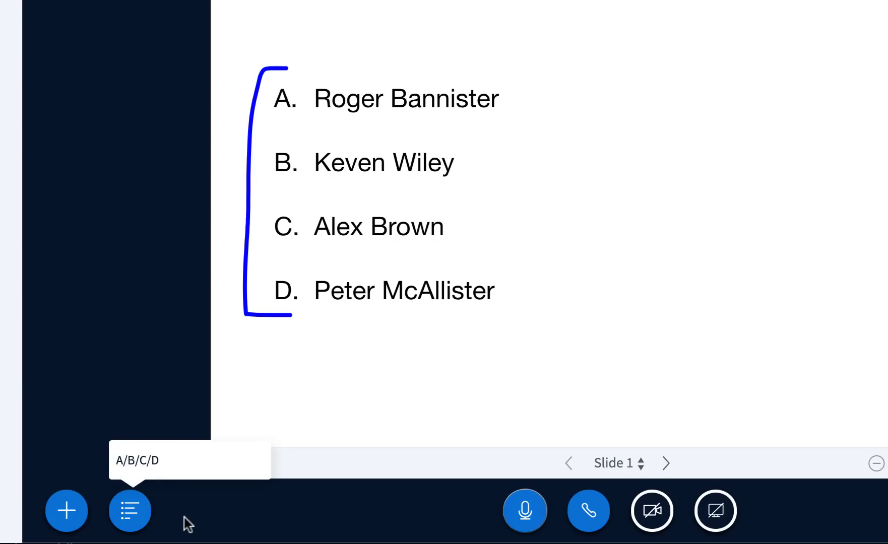
# Step: Run an A/B/C/D poll, publish its results, end it, and clear the slide
pyautogui.click(66, 512)
pyautogui.click(83, 414)
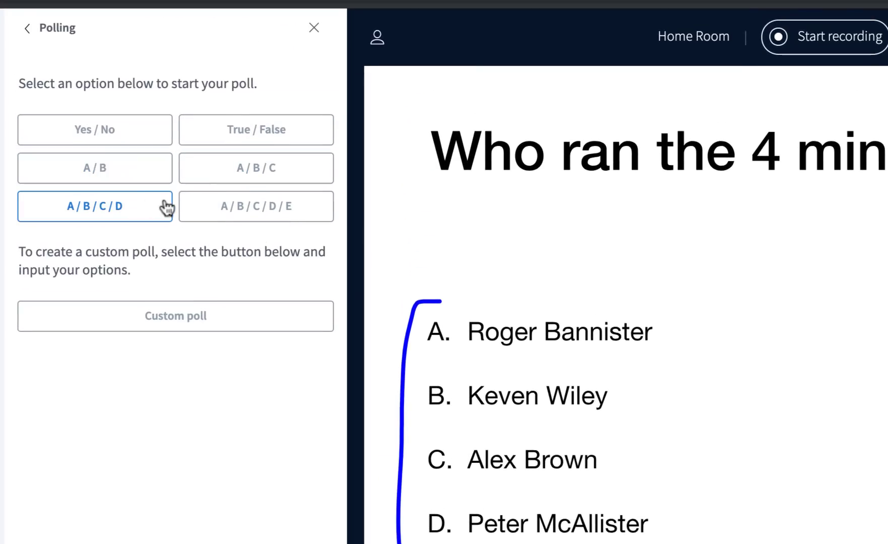
pyautogui.click(146, 208)
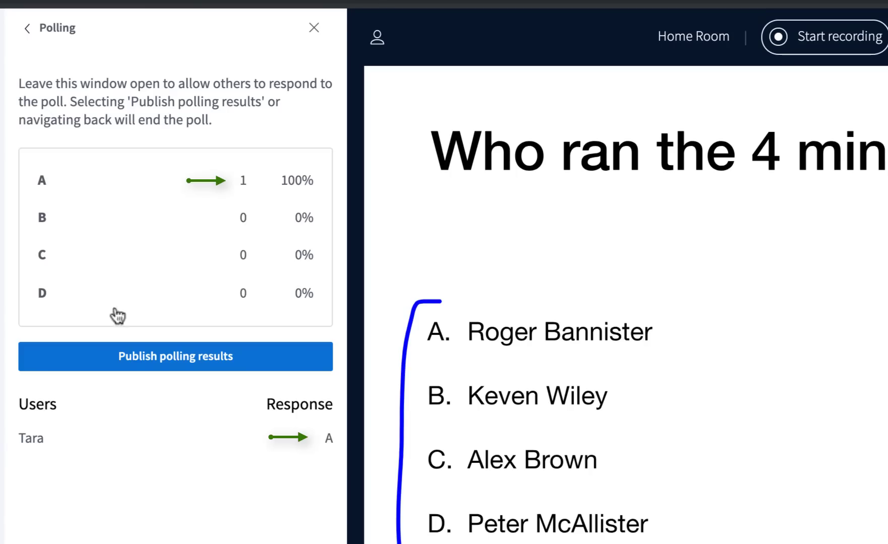
pyautogui.click(155, 361)
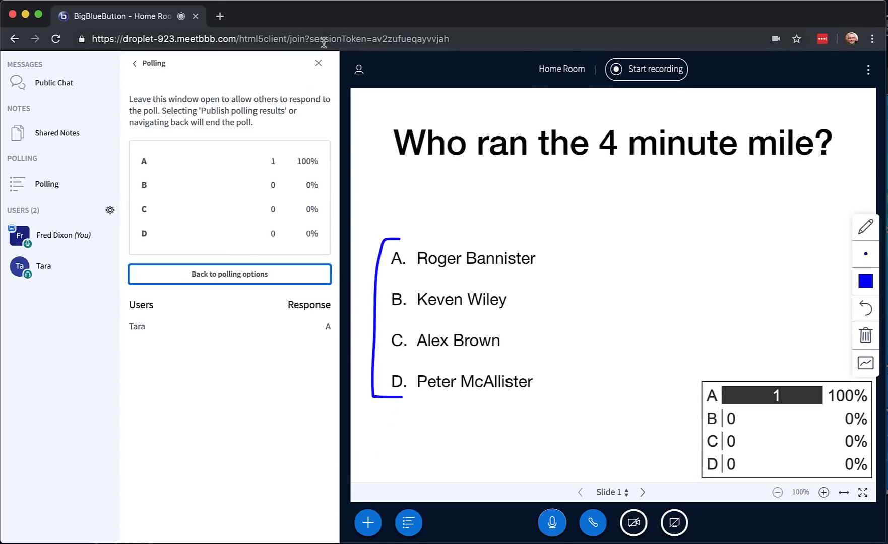
pyautogui.click(320, 64)
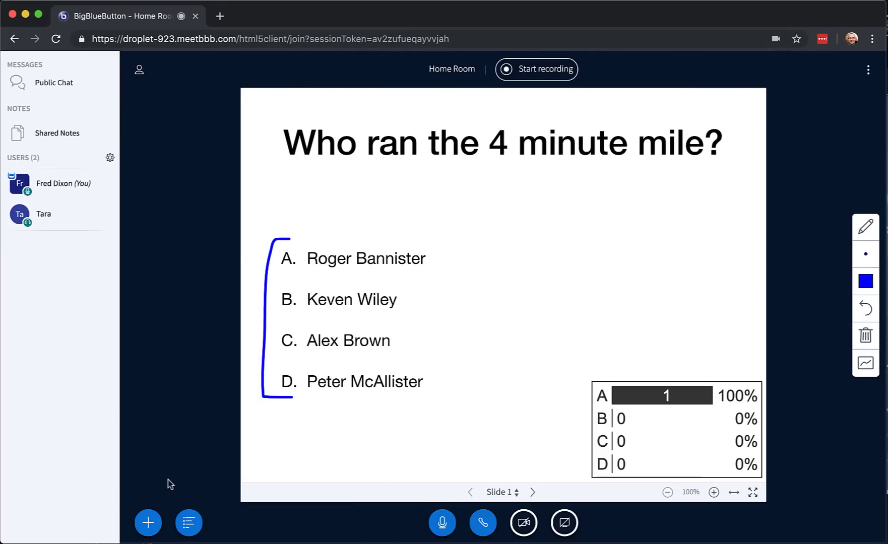
pyautogui.click(866, 336)
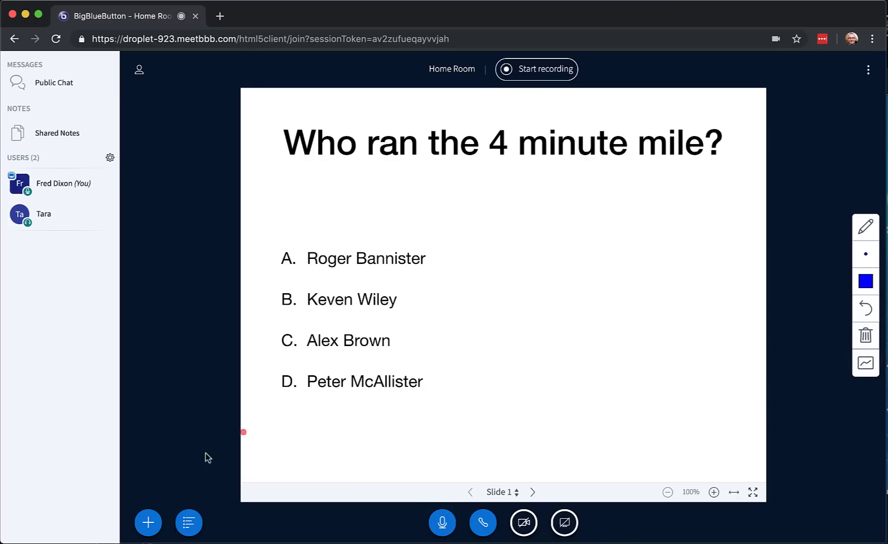
pyautogui.click(148, 523)
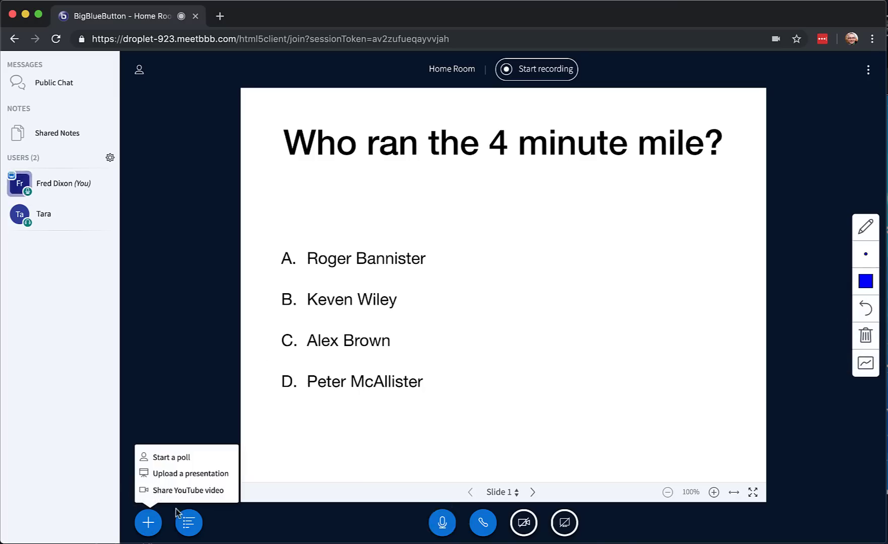
pyautogui.click(188, 490)
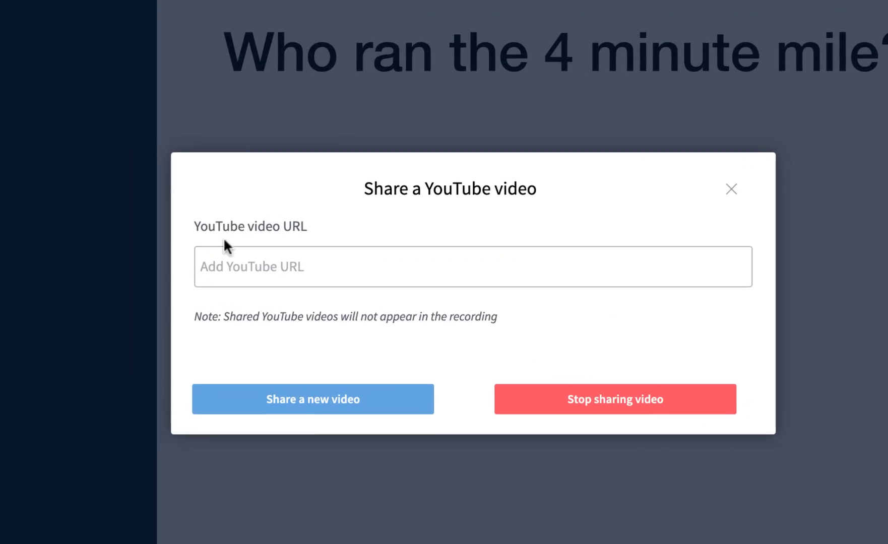
pyautogui.click(307, 266)
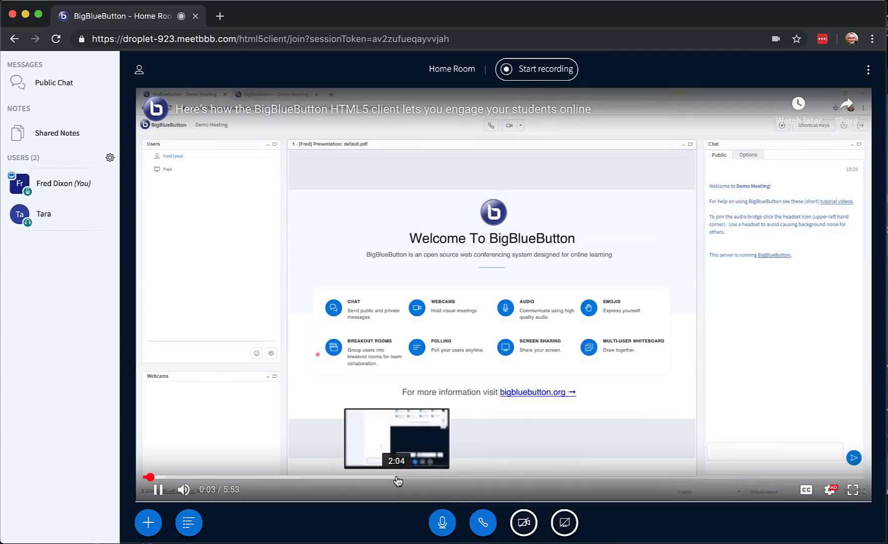
pyautogui.click(398, 478)
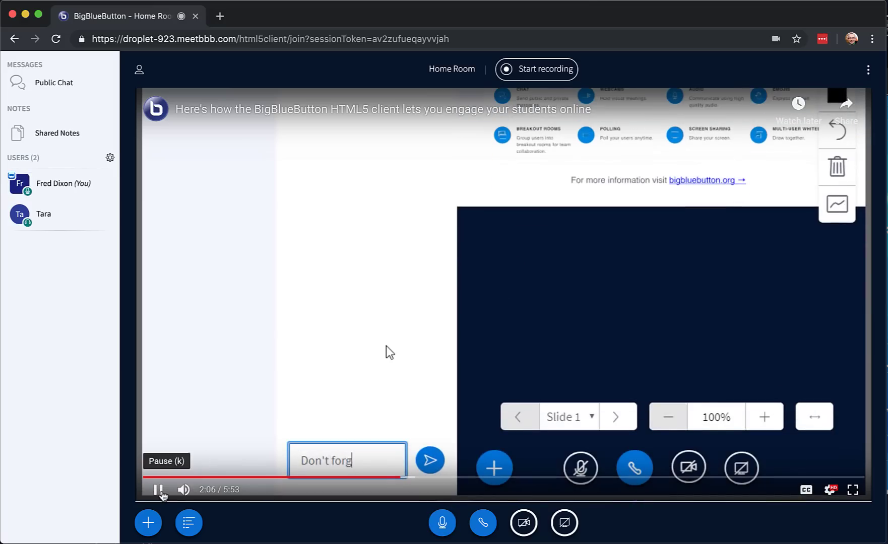
pyautogui.click(158, 490)
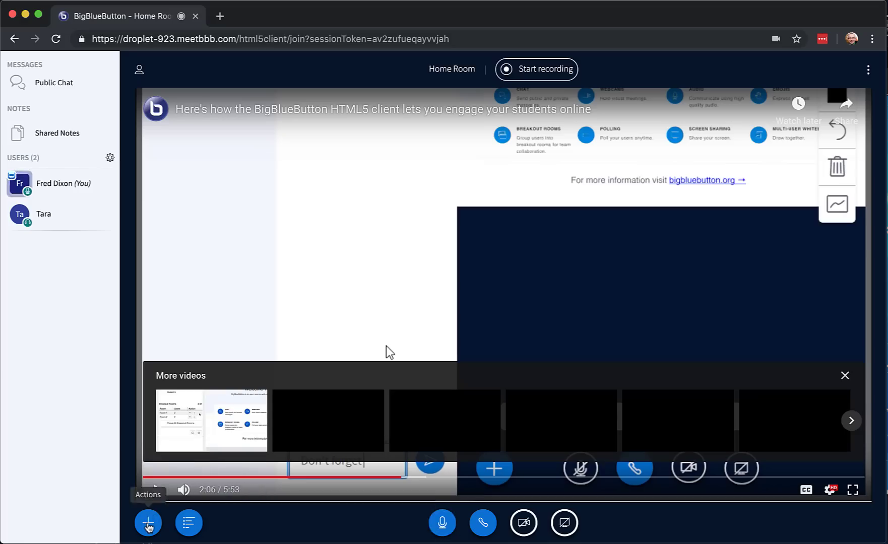
pyautogui.click(148, 523)
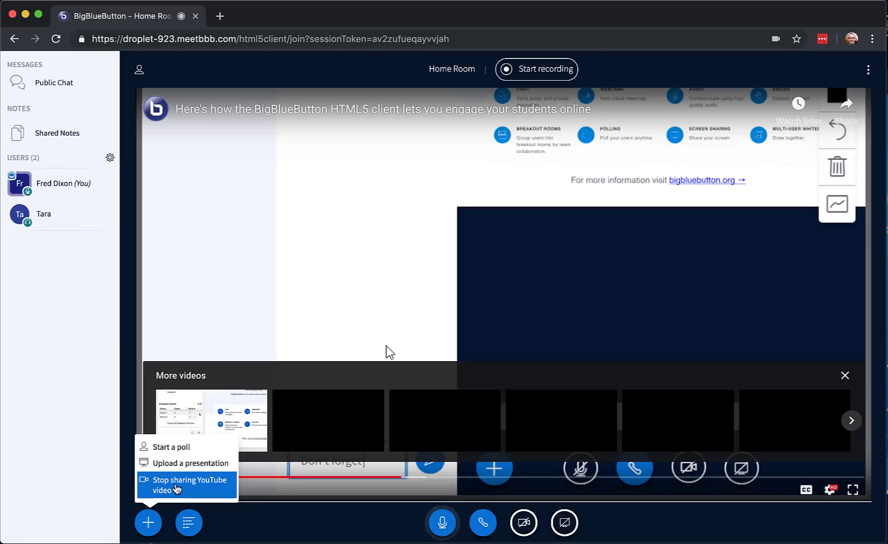
pyautogui.click(177, 485)
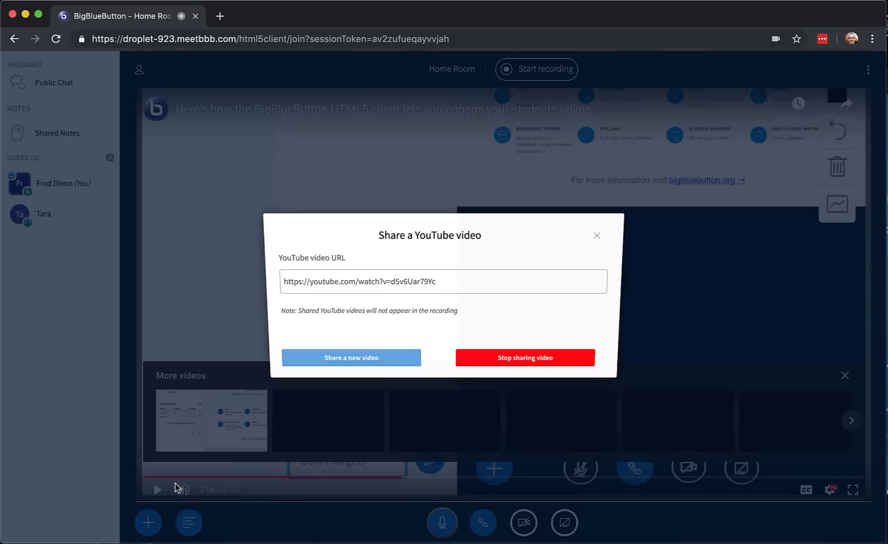
pyautogui.click(531, 368)
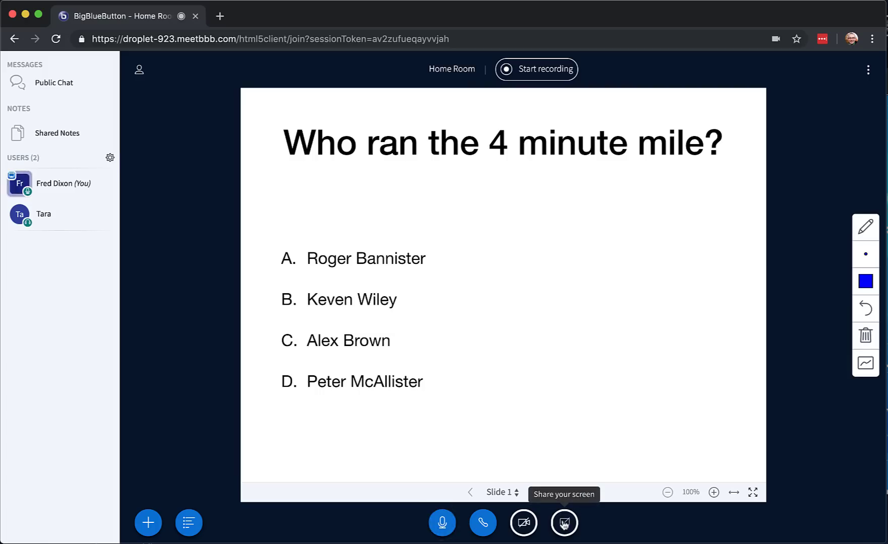
pyautogui.click(564, 523)
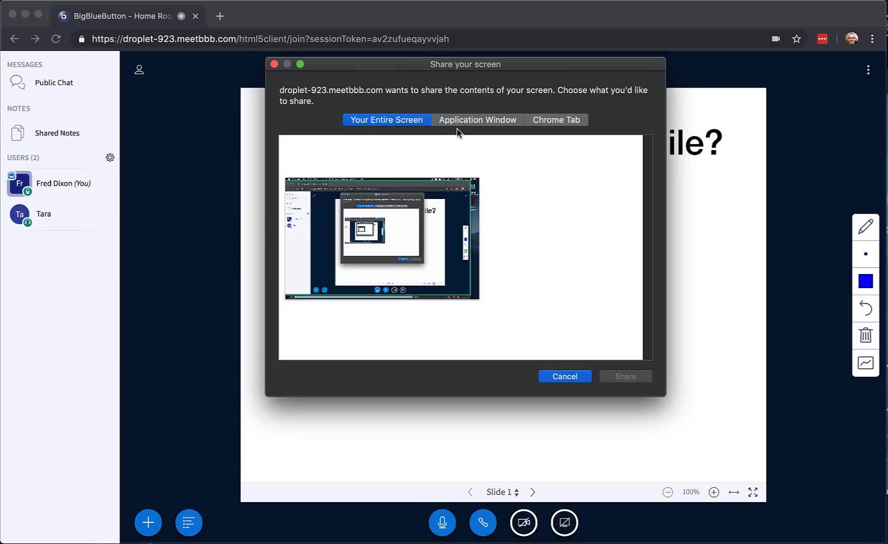
pyautogui.click(477, 119)
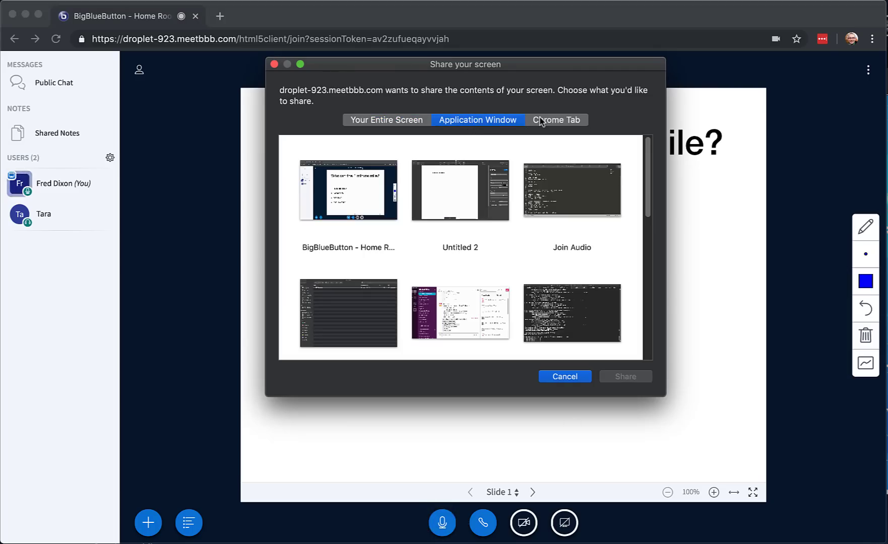
pyautogui.click(546, 120)
pyautogui.click(399, 121)
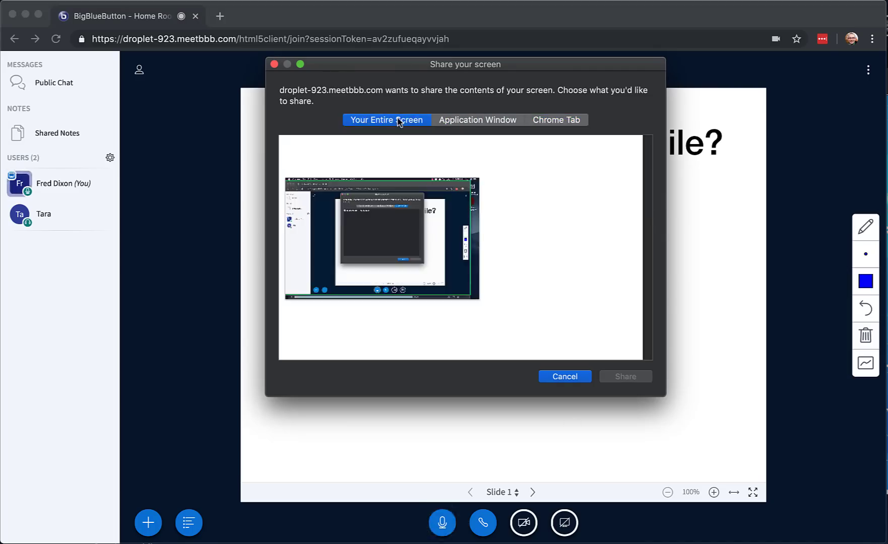
pyautogui.click(382, 252)
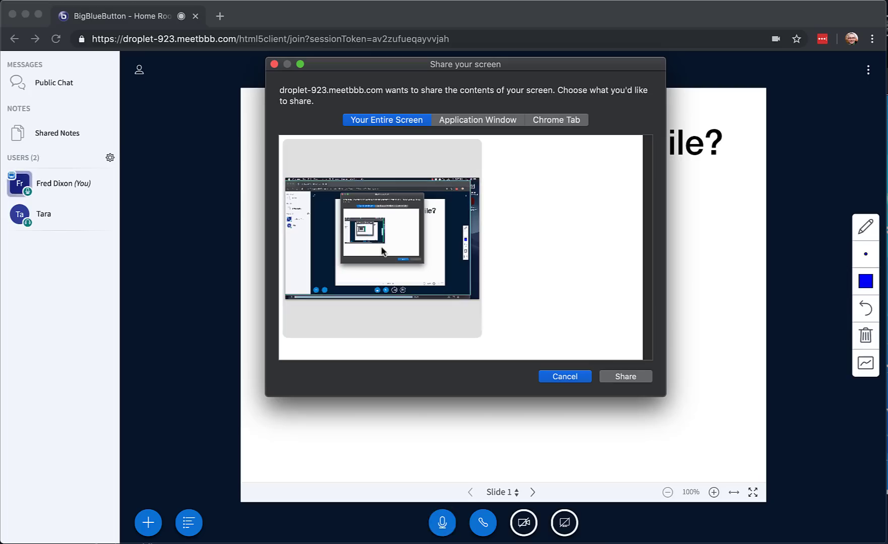
pyautogui.click(621, 380)
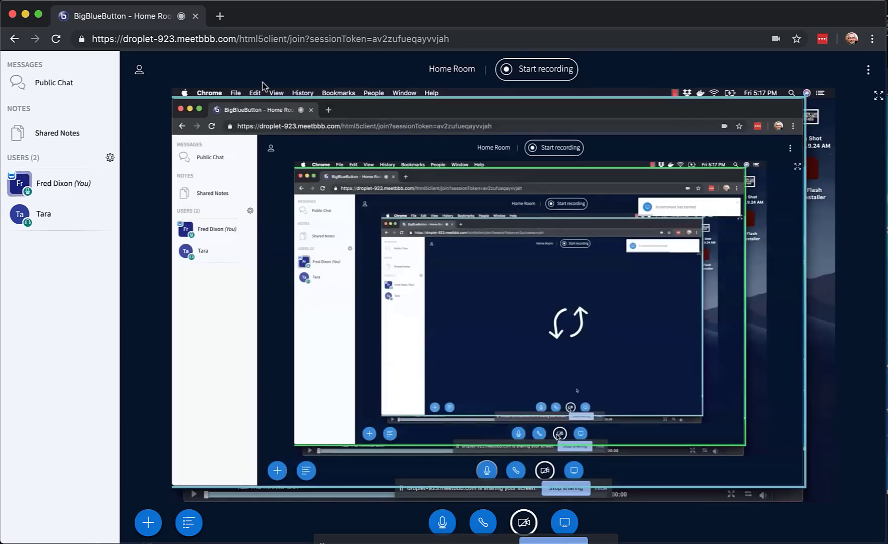
pyautogui.press('super+Tab')
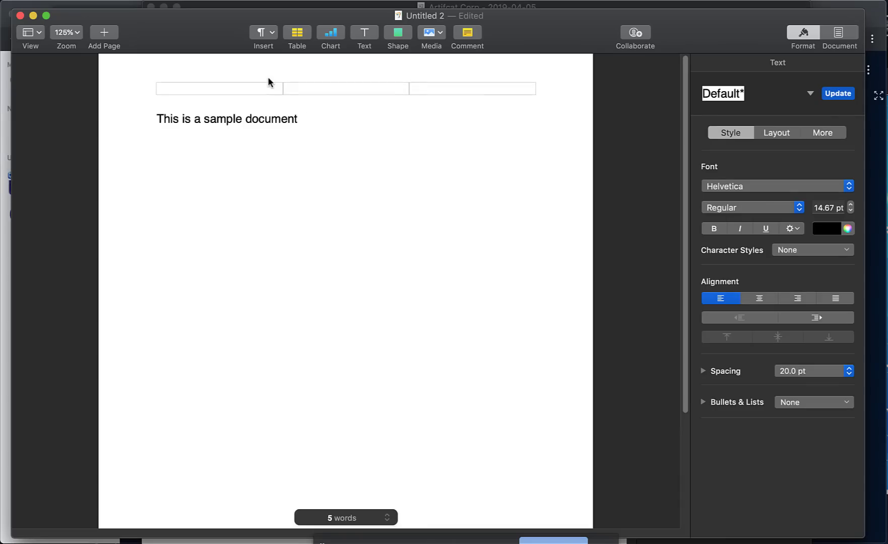
pyautogui.press('super+Tab')
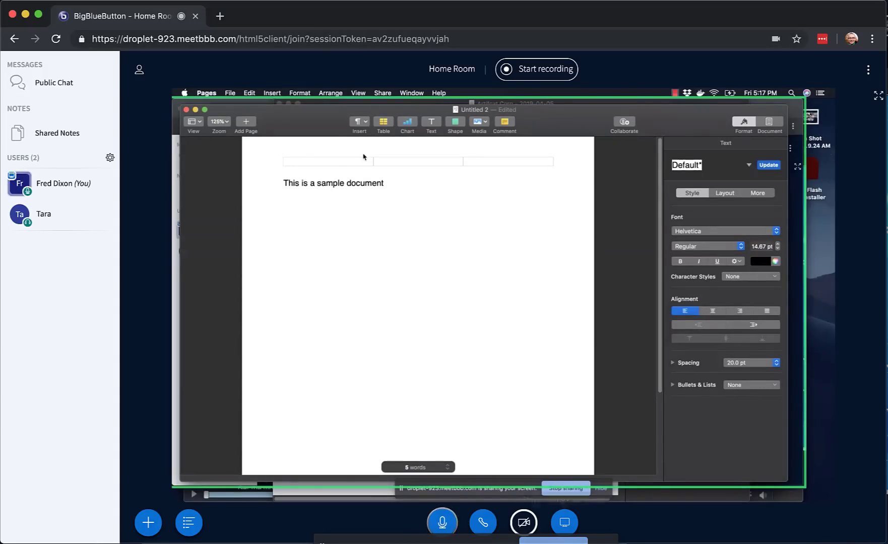
pyautogui.click(565, 522)
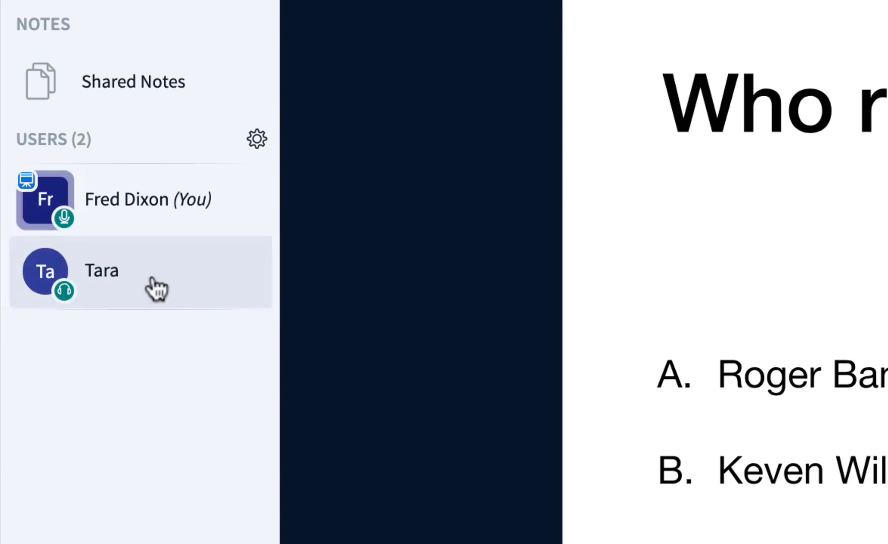
# Step: Make Tara the presenter using her participant menu
pyautogui.click(152, 273)
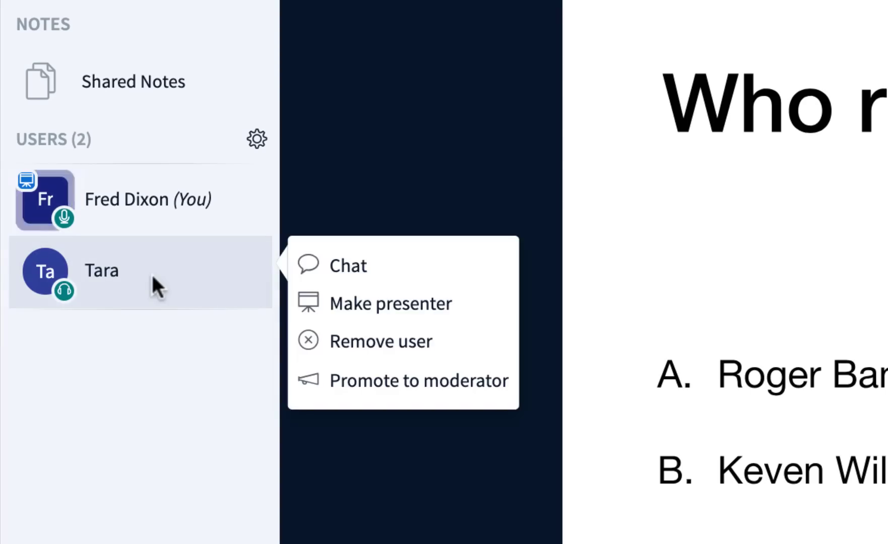
pyautogui.click(405, 312)
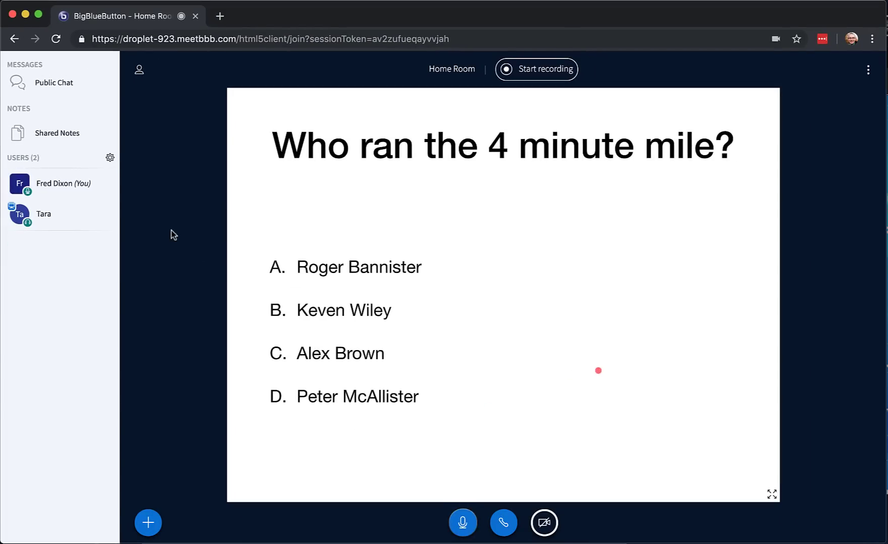
pyautogui.click(63, 213)
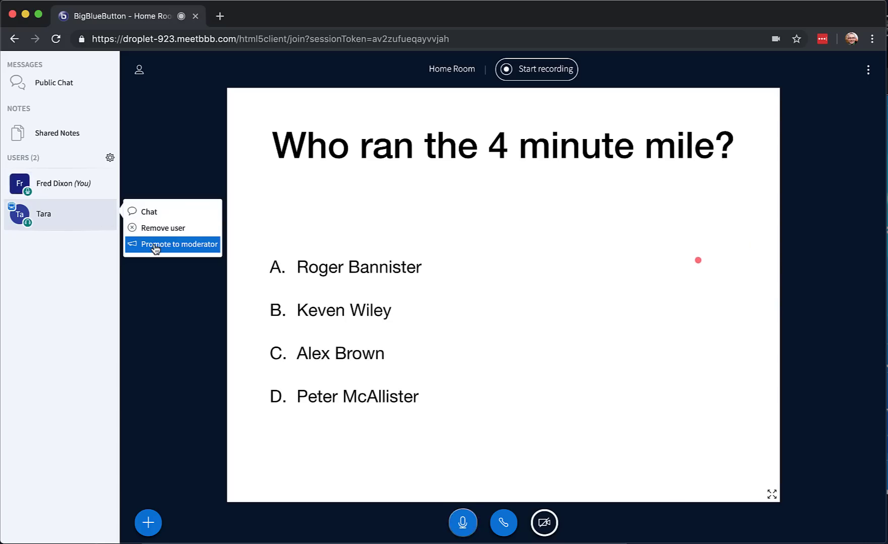
pyautogui.click(76, 289)
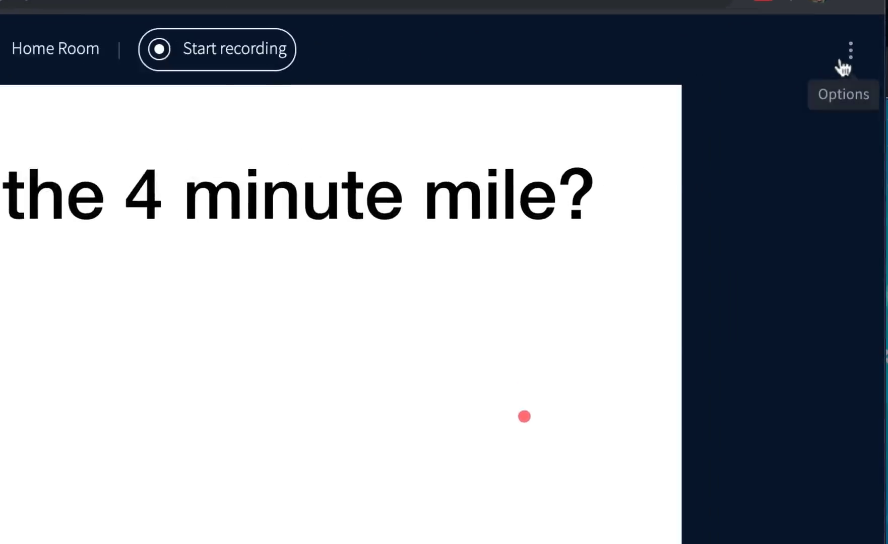
# Step: End the meeting for all participants from the Options menu and confirm with Yes
pyautogui.click(868, 69)
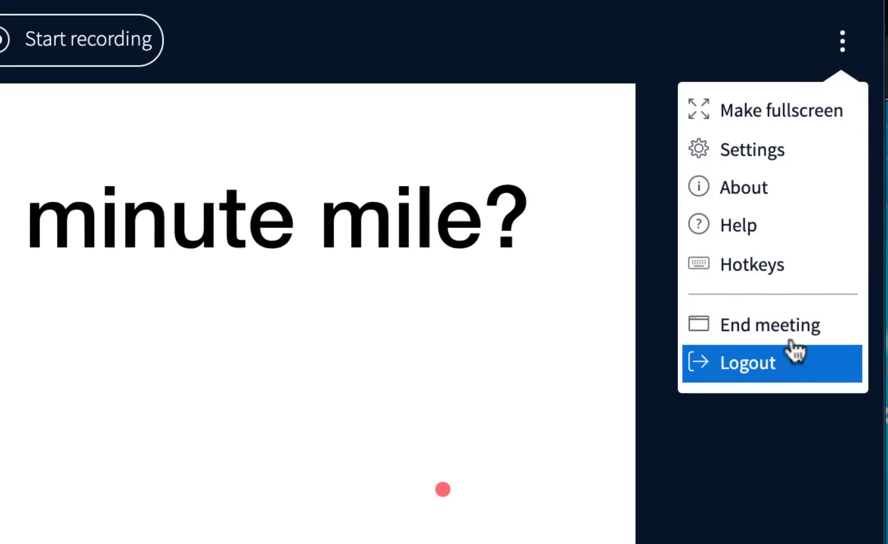
pyautogui.click(772, 324)
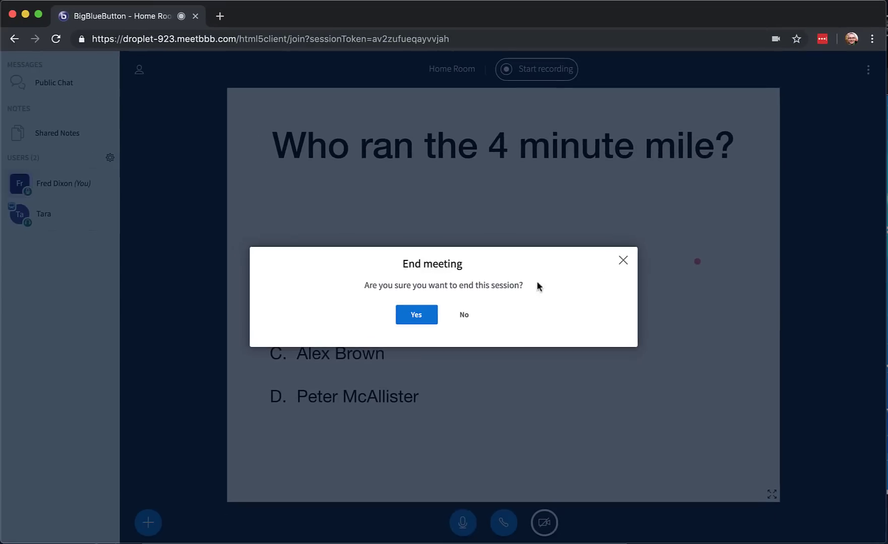
pyautogui.click(417, 315)
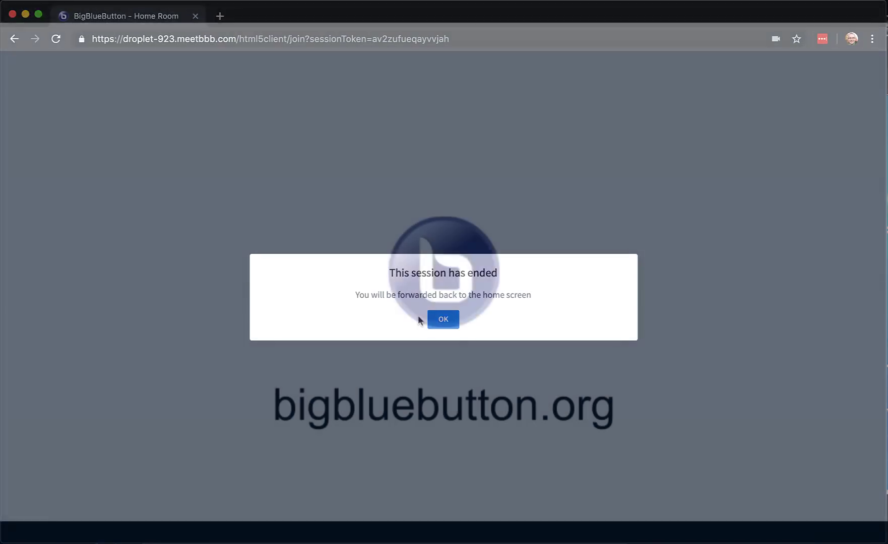